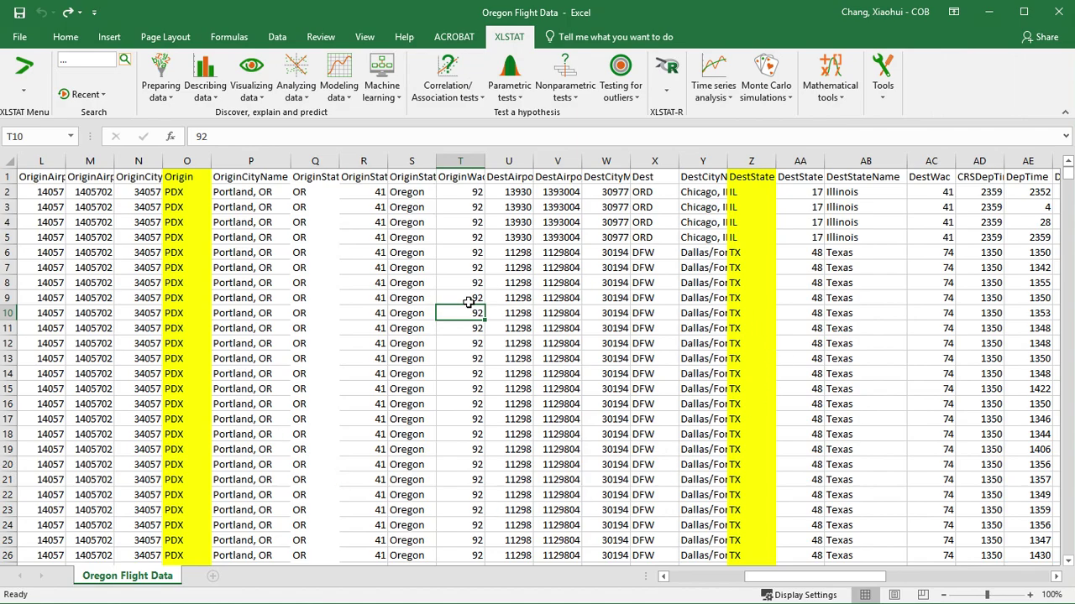
Select the Origin column O and widen column Z so the DestState header shows in full
drag(806, 577, 677, 579)
mouse_move(1068, 178)
mouse_down()
mouse_move(1068, 240)
mouse_move(1068, 177)
mouse_up()
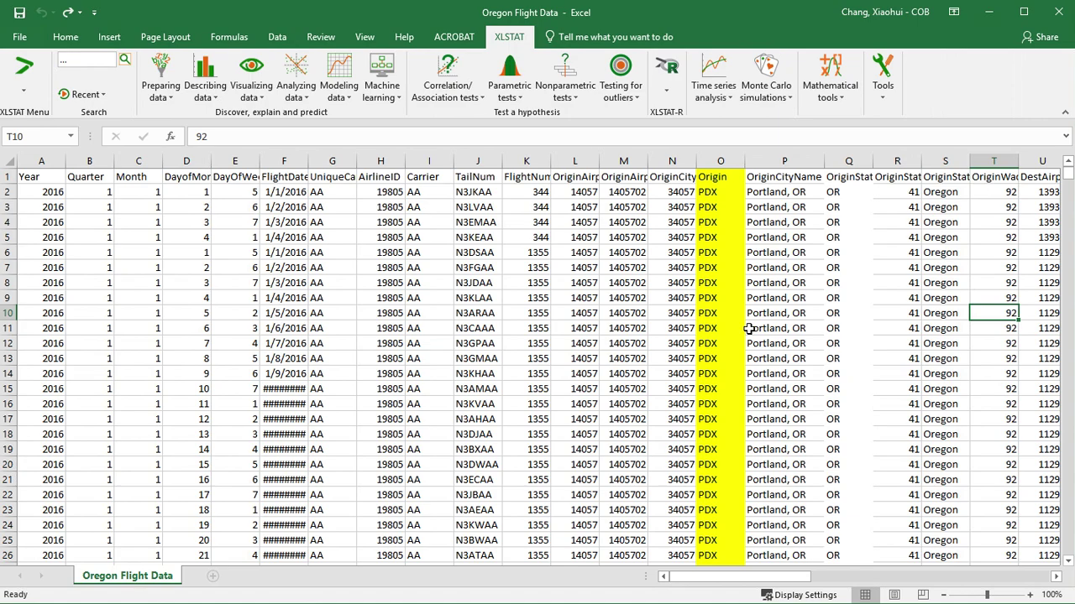
drag(768, 576, 813, 579)
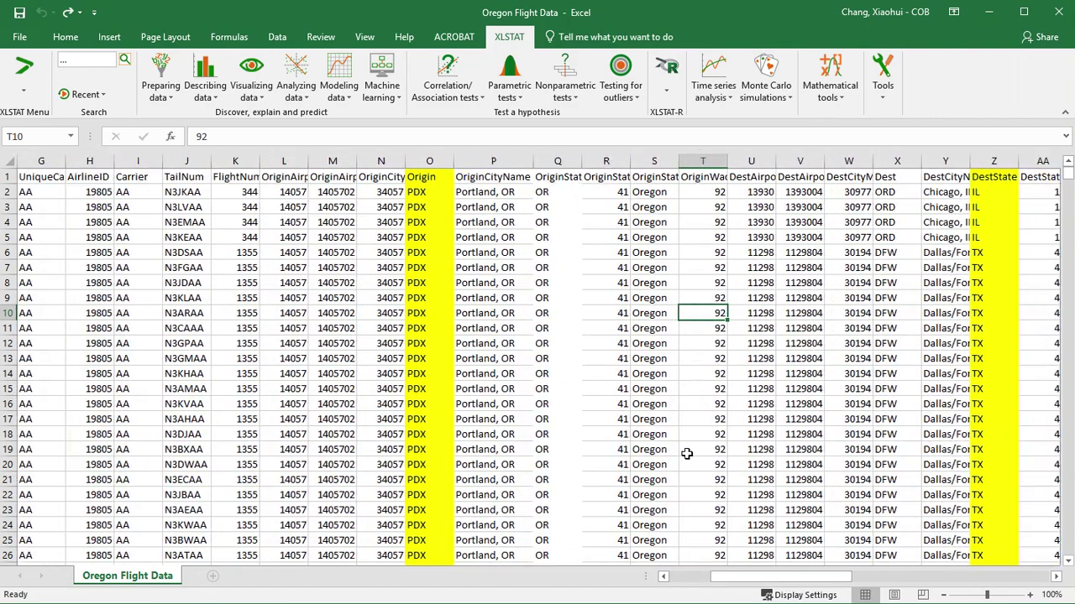
click(445, 160)
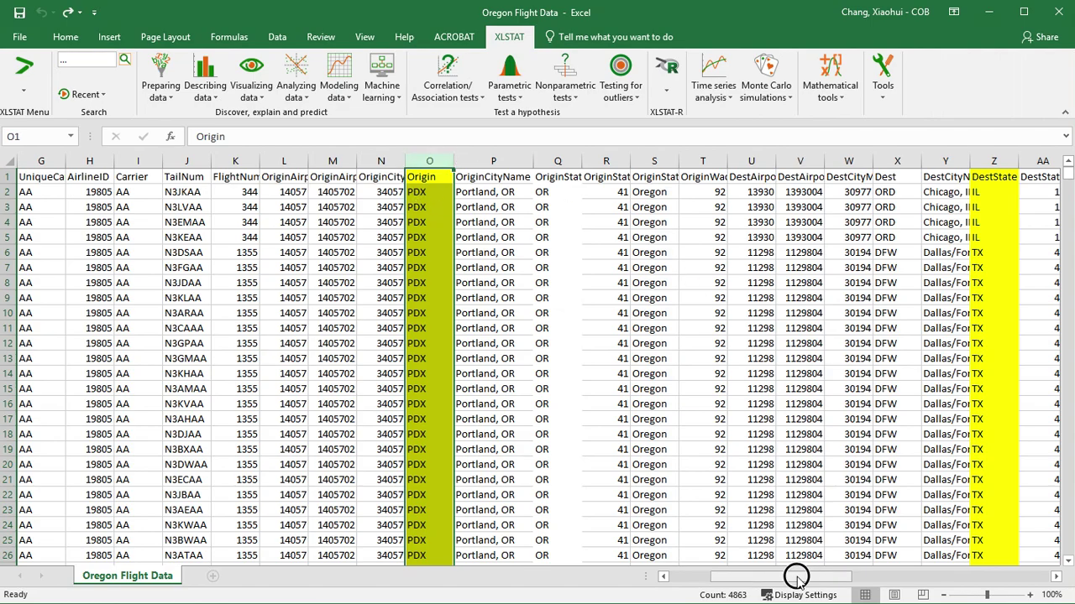
drag(795, 577, 824, 577)
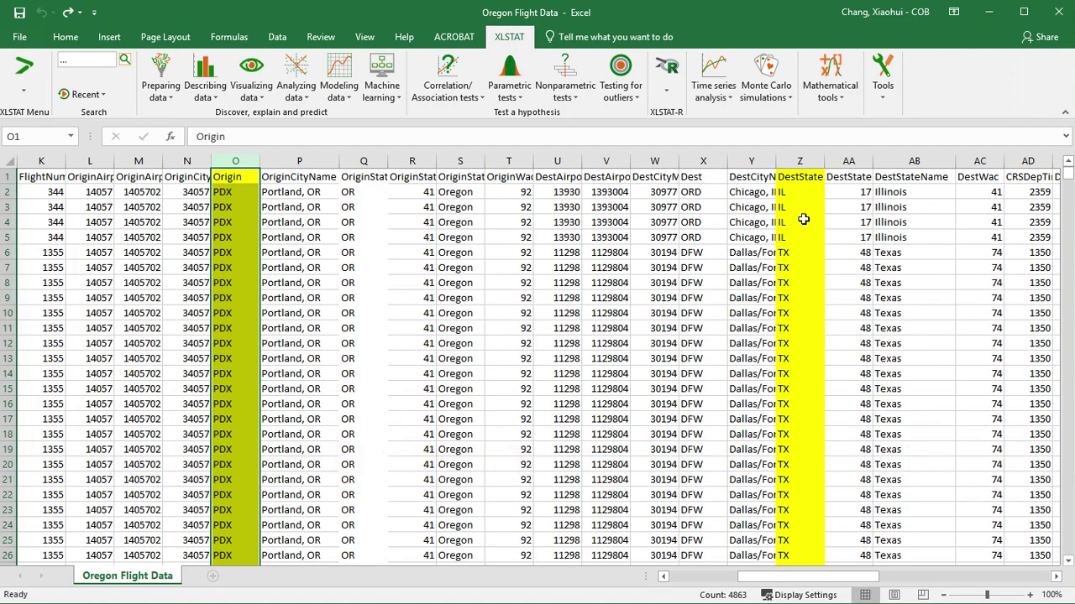
drag(823, 159, 837, 159)
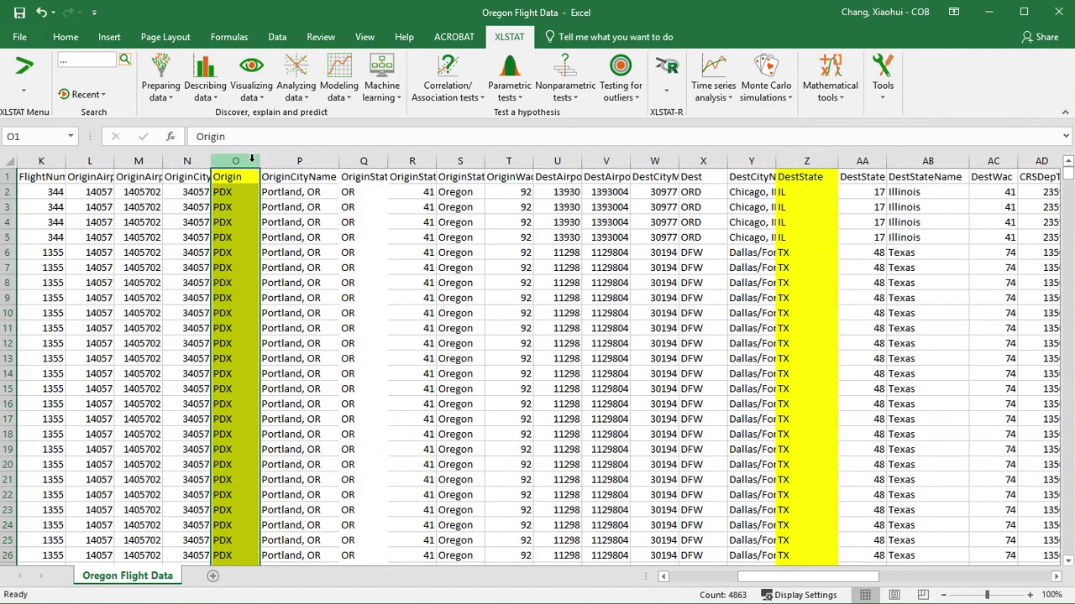
drag(827, 578, 727, 579)
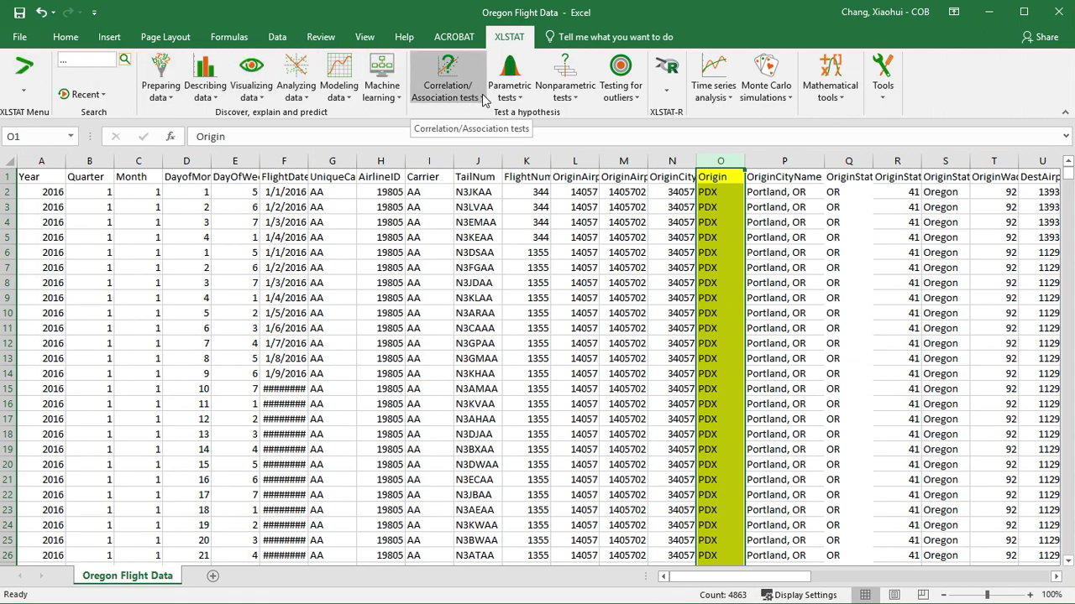
Launch XLSTAT's Tests on contingency tables (Chi-square) from Correlation/Association tests
click(484, 100)
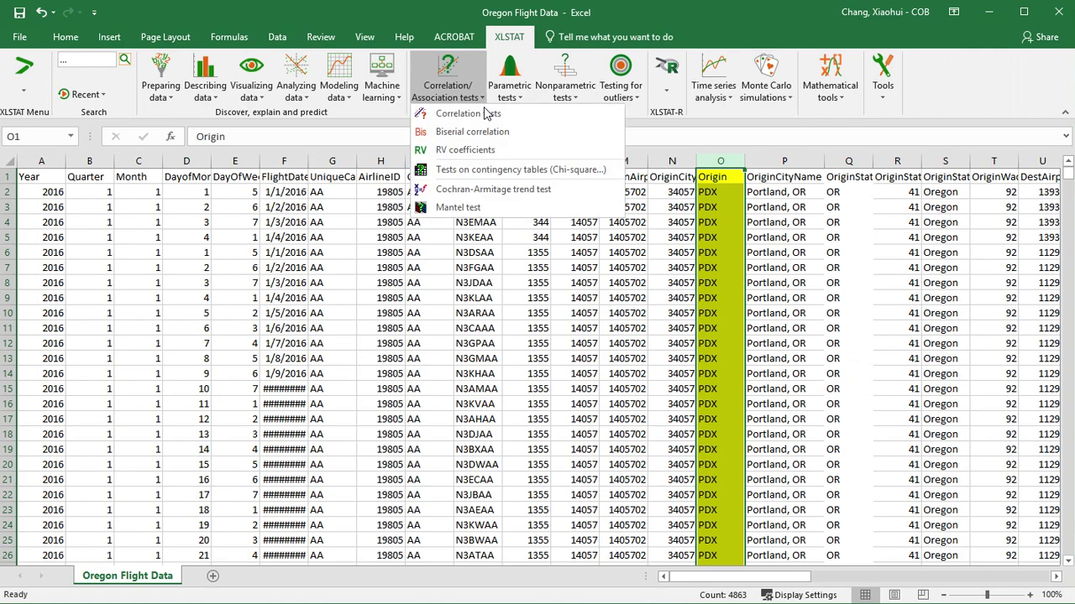
click(497, 170)
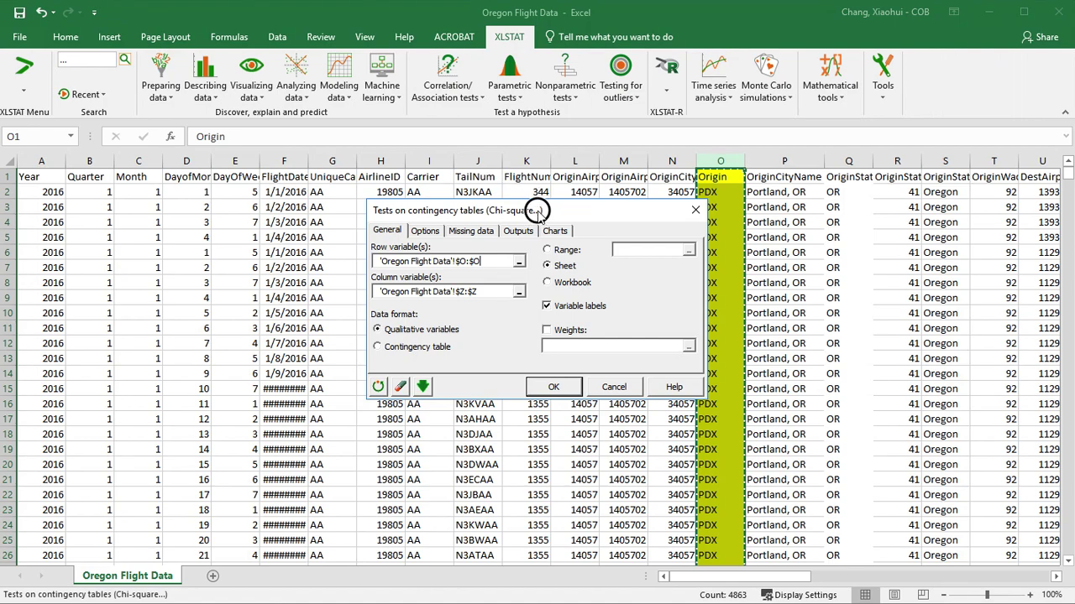
Reset the Chi-square dialog to defaults and set the data format to Qualitative variables
drag(544, 216, 411, 220)
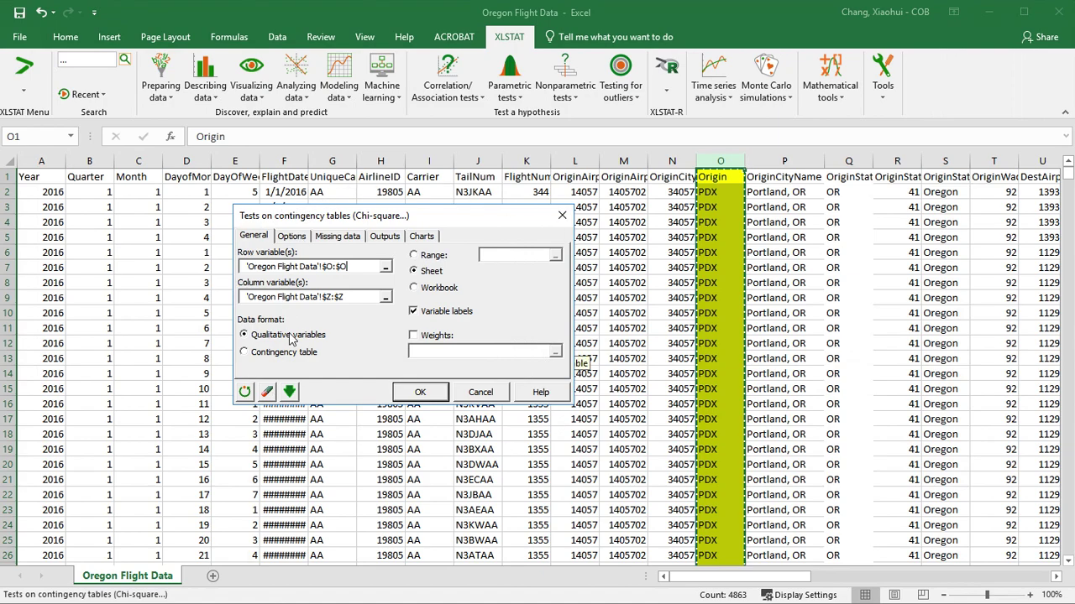
click(244, 392)
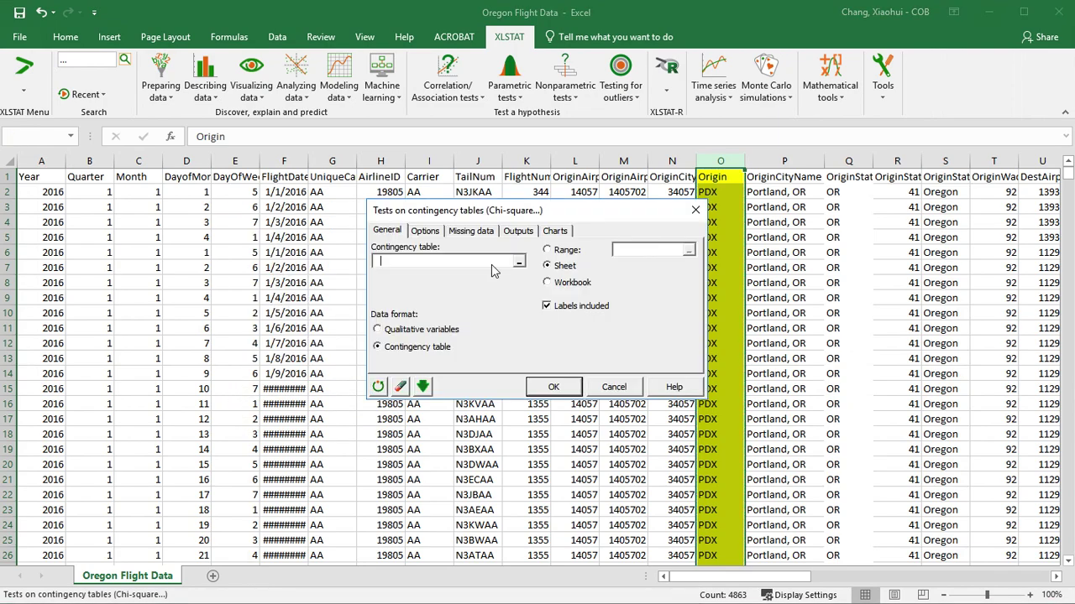
drag(531, 210, 391, 216)
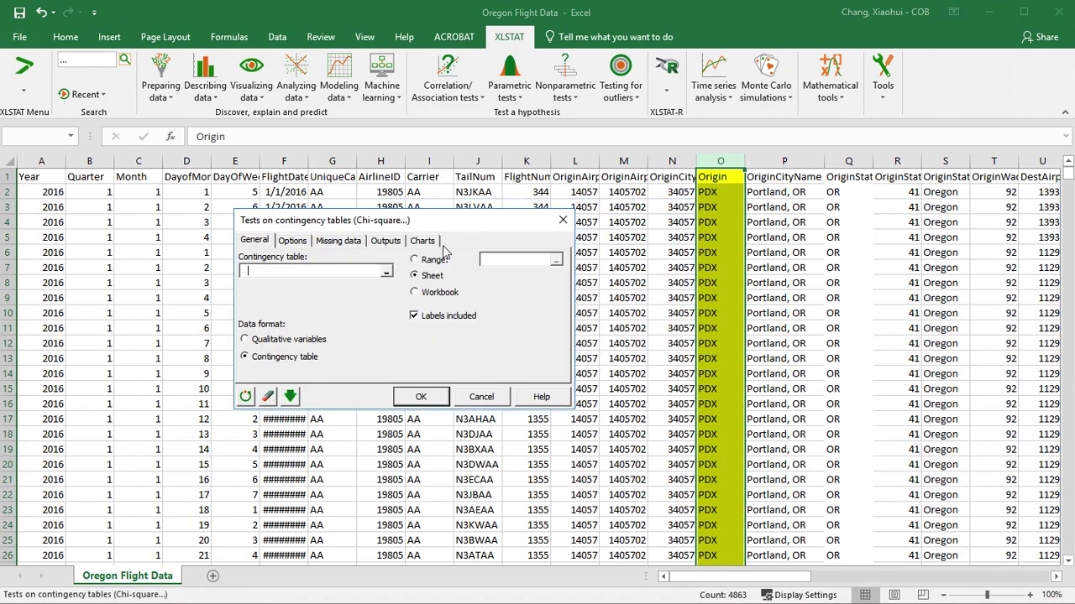
click(304, 345)
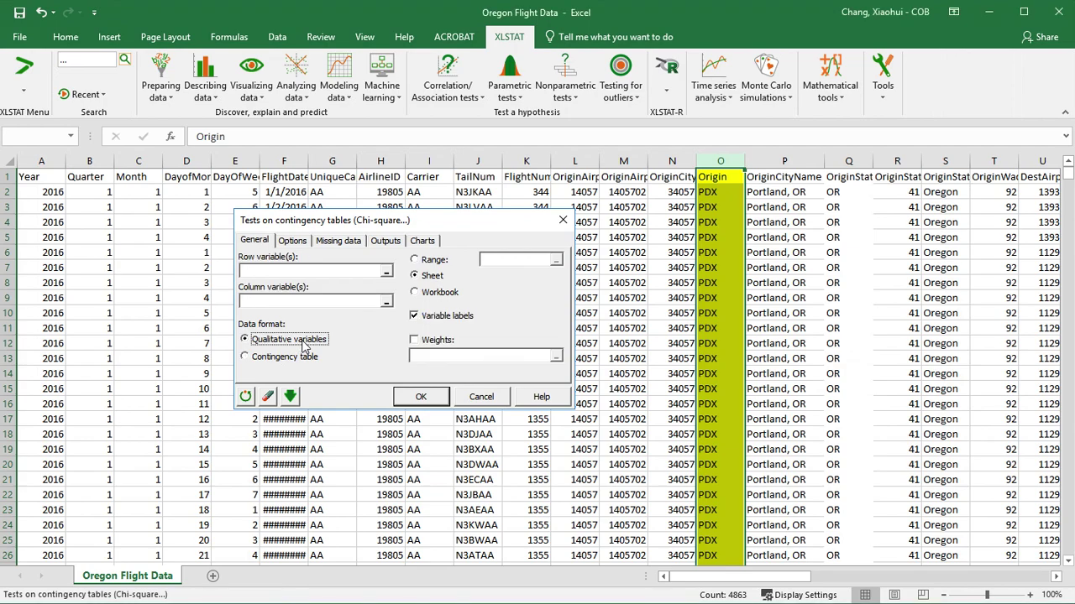
Set column O (Origin) as row variable and column Z (DestState) as column variable
click(276, 272)
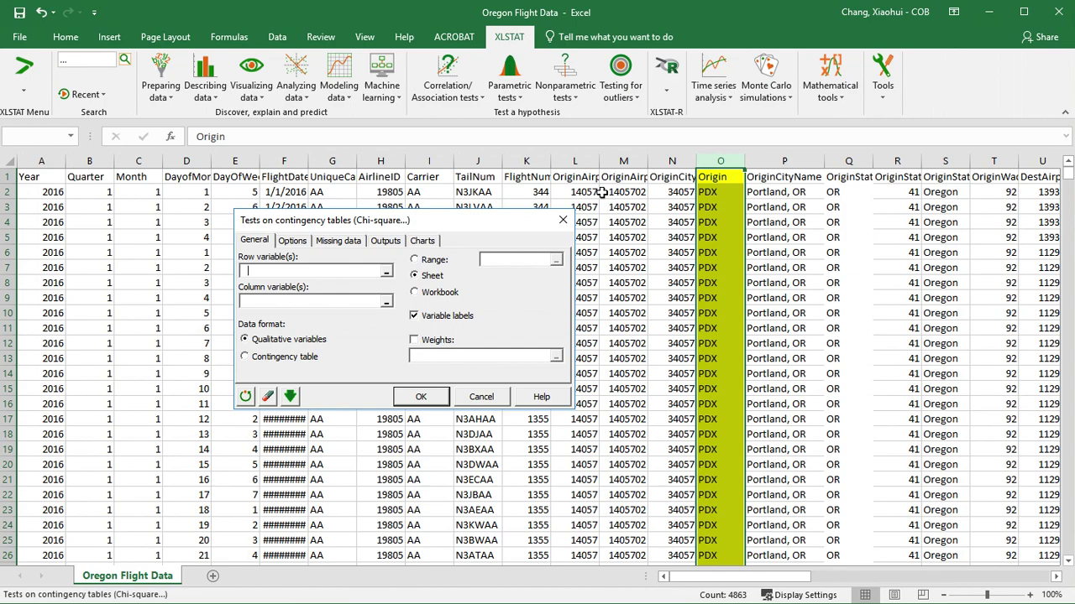
click(714, 162)
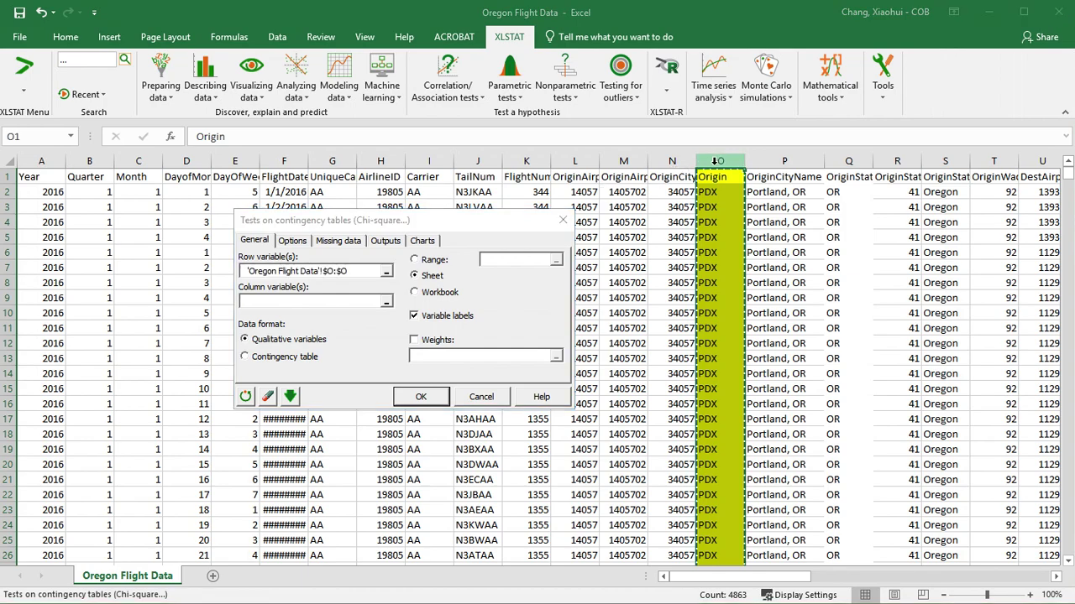
click(296, 301)
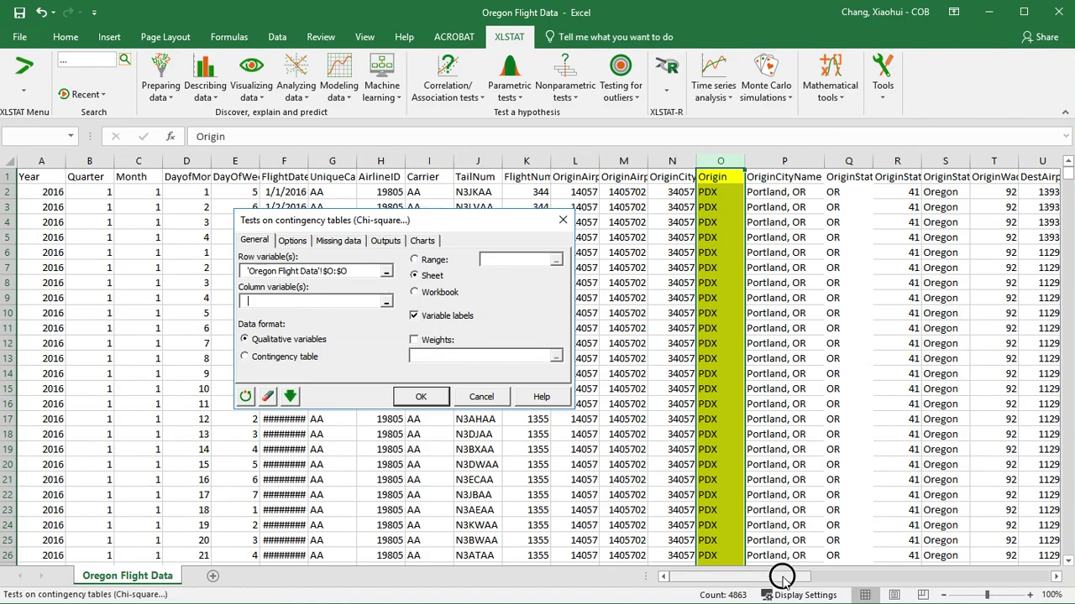
drag(782, 577, 858, 579)
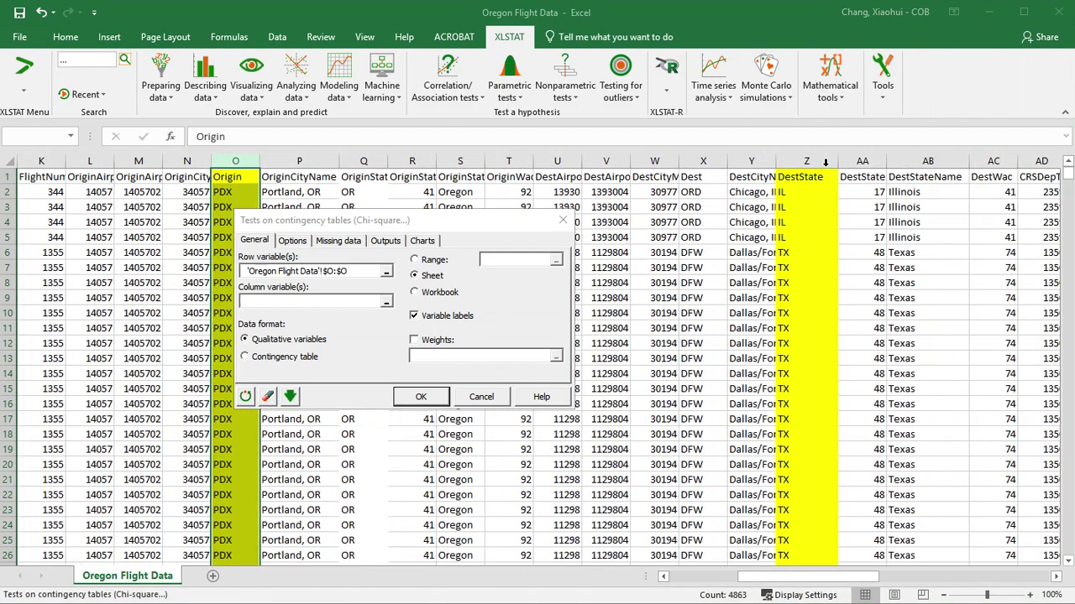
click(822, 161)
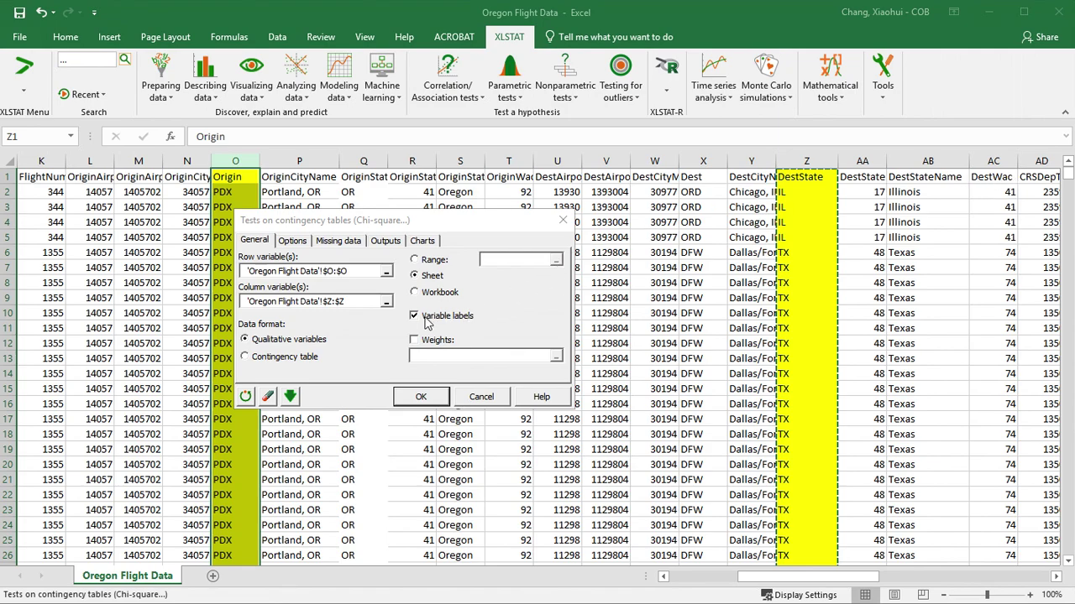
Disable likelihood ratio, Monte Carlo and standard bootstrap interval, and remove observations with missing data
click(292, 241)
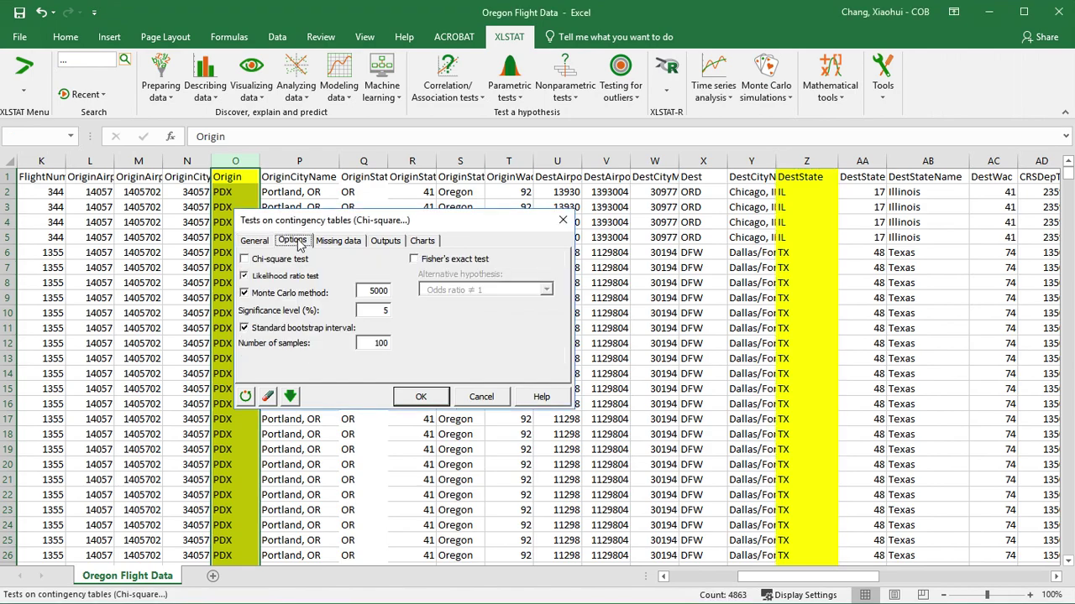
click(244, 276)
click(244, 293)
click(244, 293)
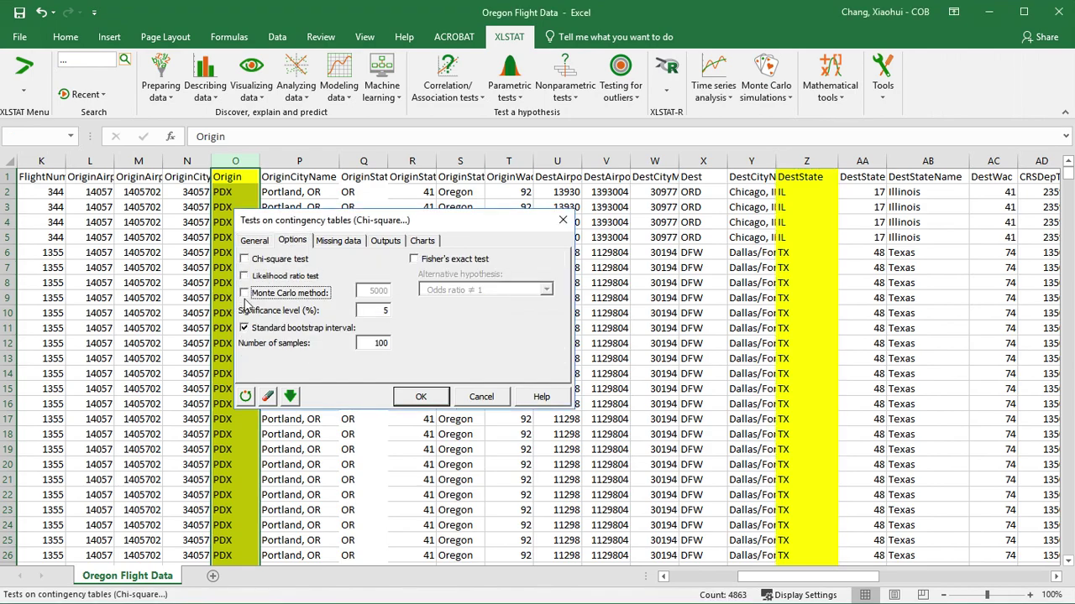
click(244, 328)
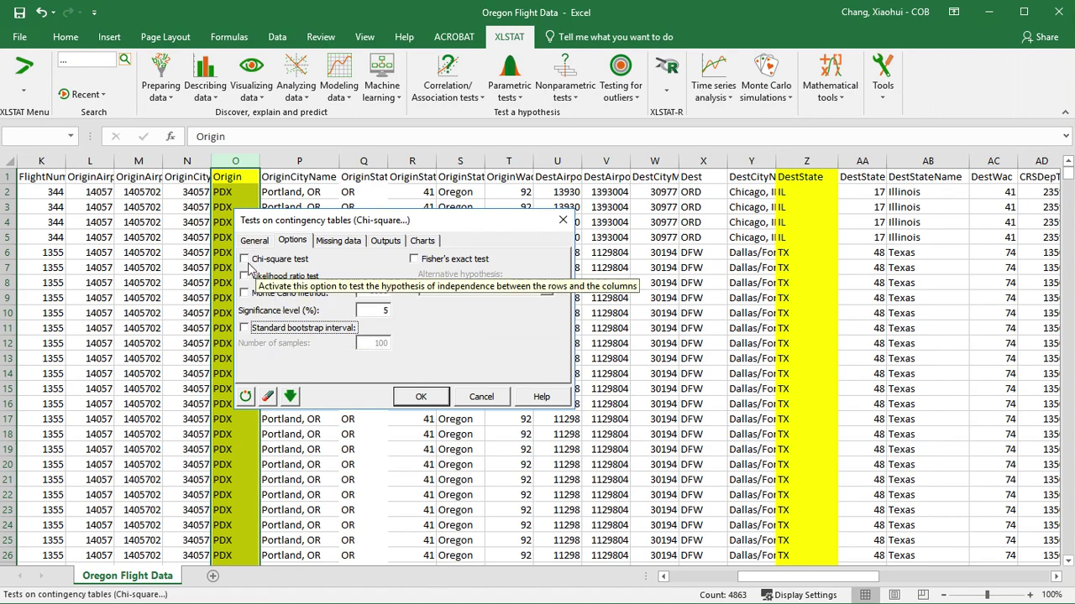
click(341, 241)
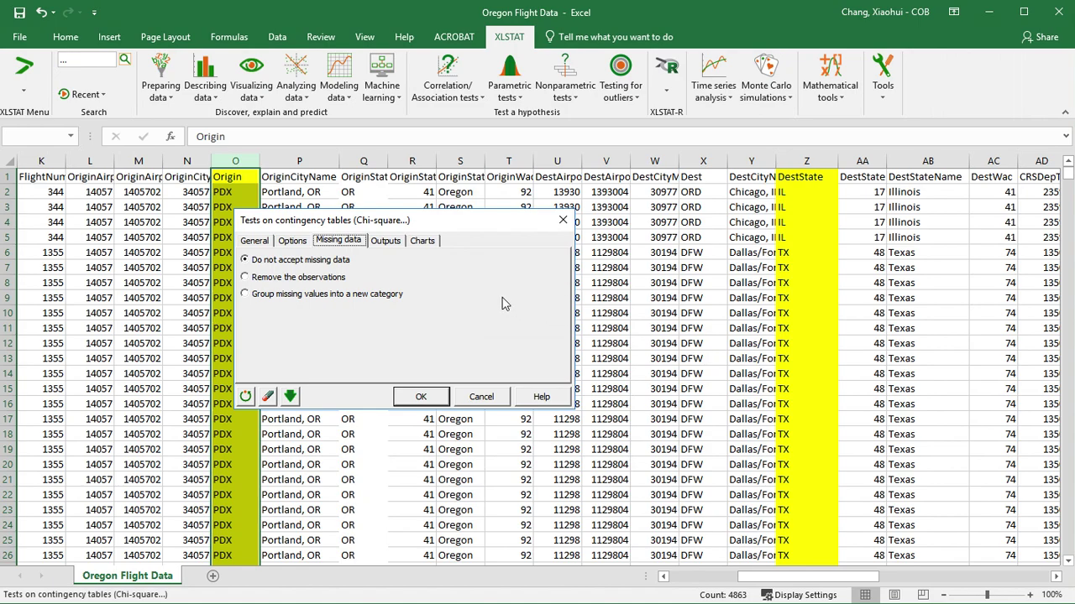
click(264, 279)
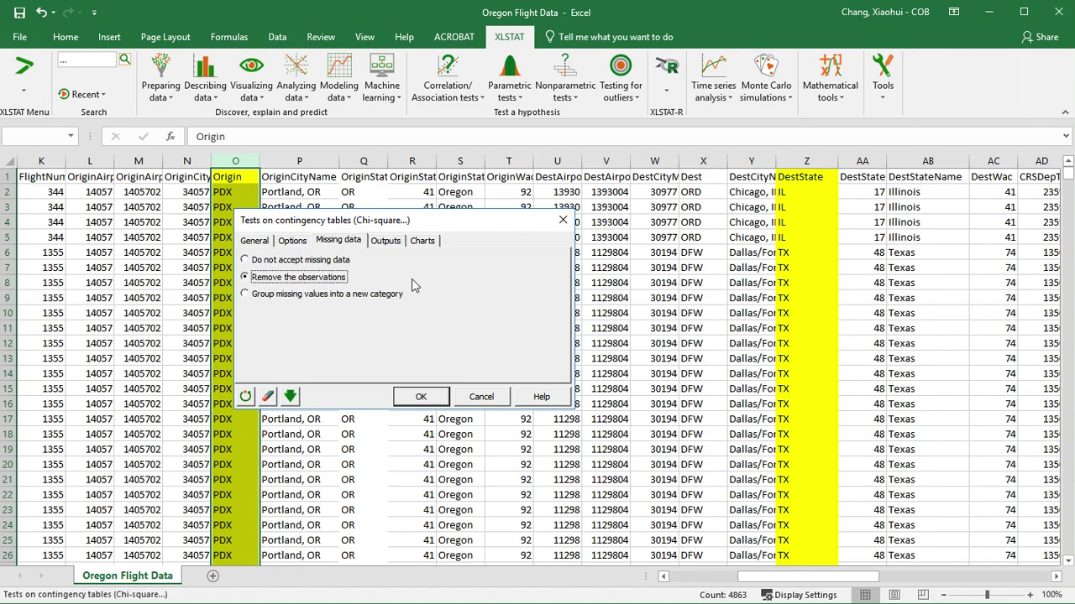
Output the contingency table, observed frequencies and row, column, total proportions as percentages, without association coefficients
click(386, 241)
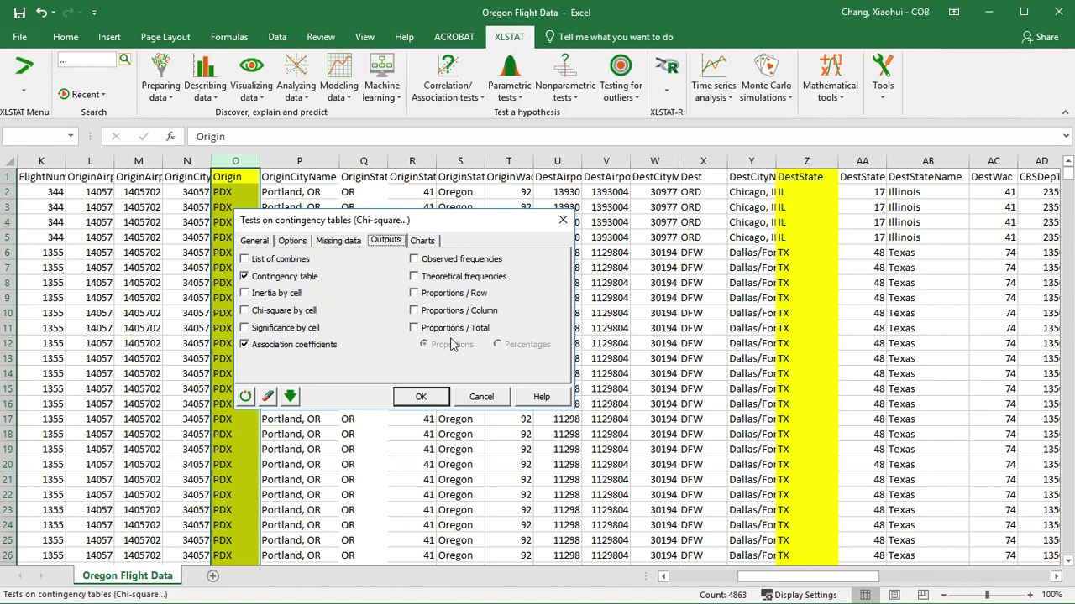
click(245, 277)
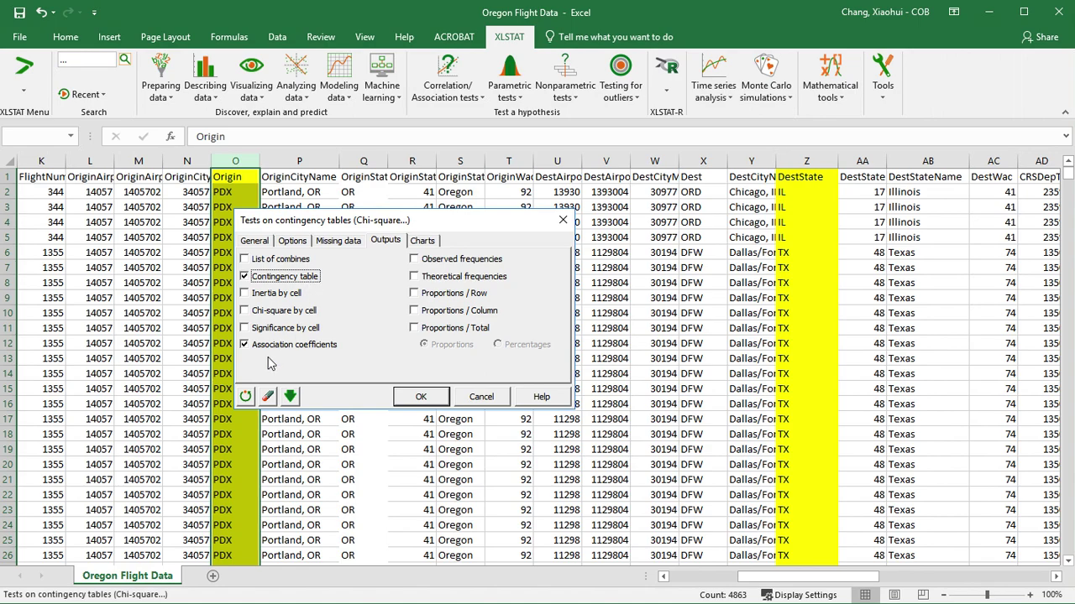
click(244, 346)
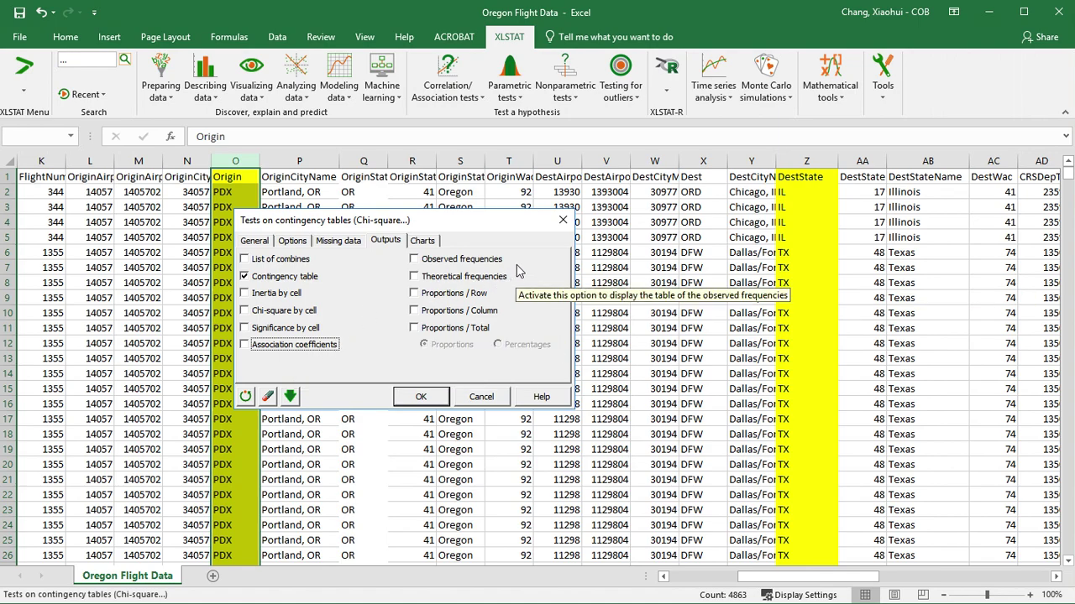
click(413, 259)
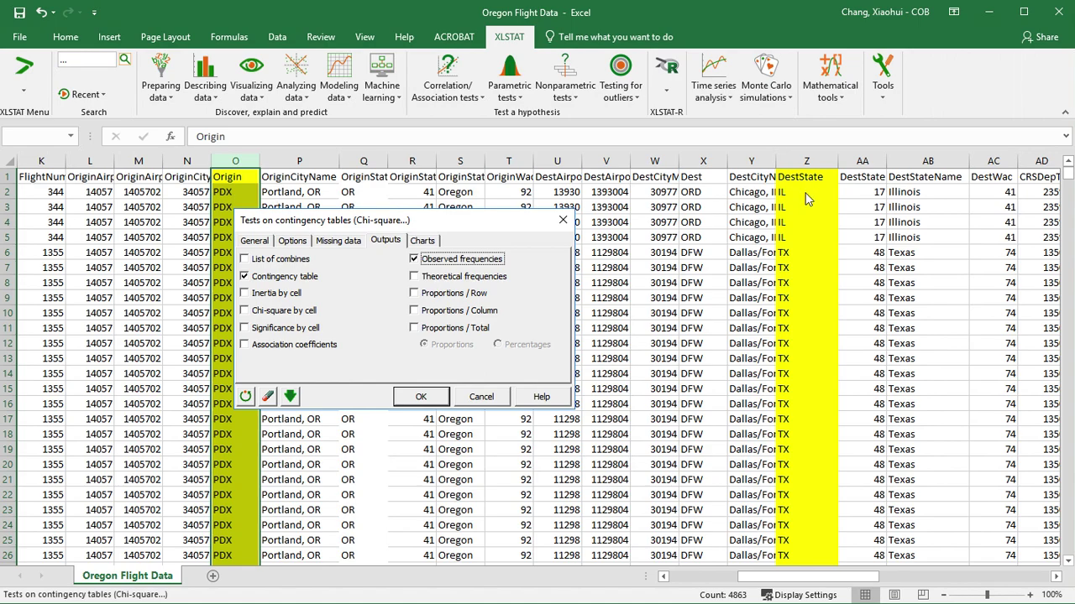
click(415, 294)
click(414, 311)
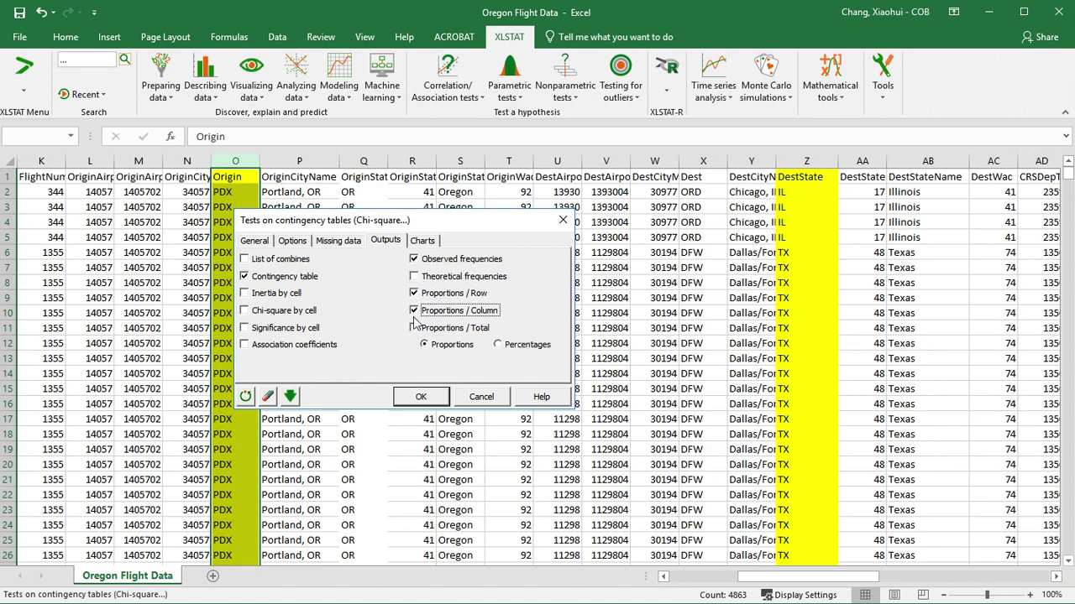
click(414, 328)
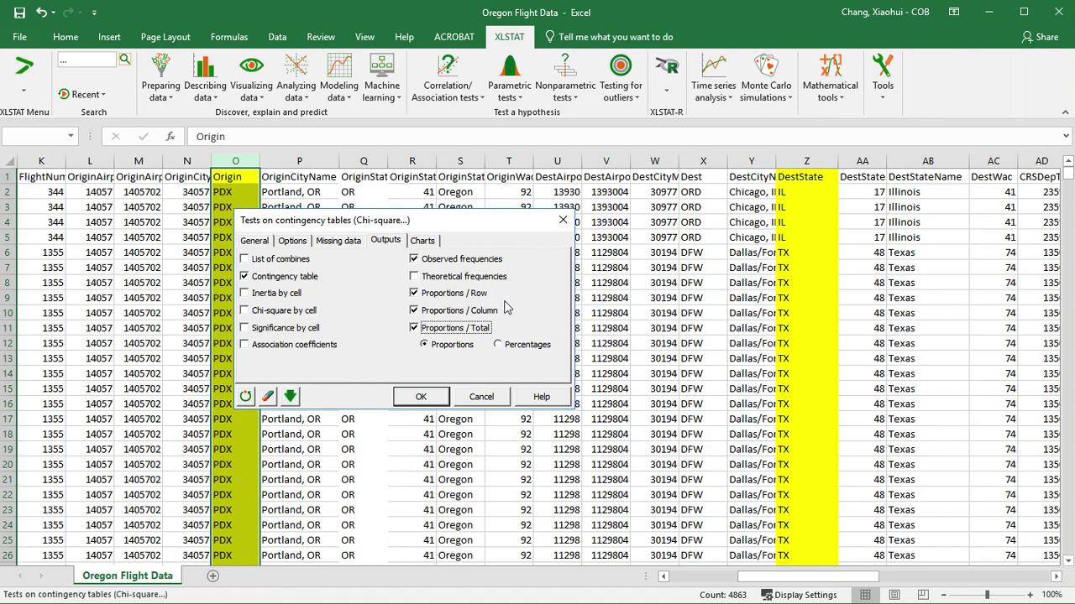
click(497, 344)
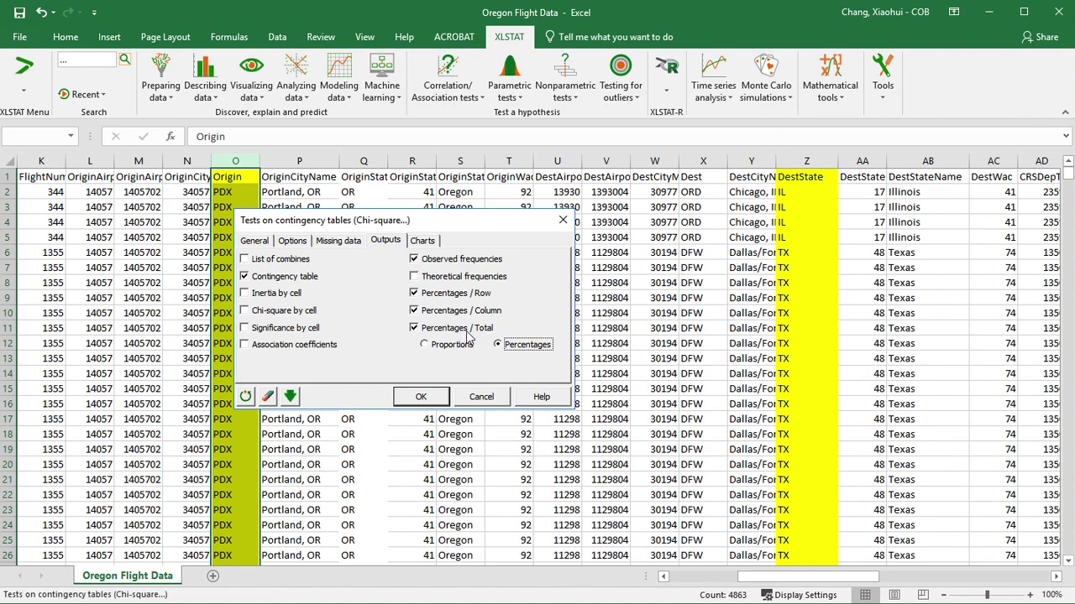
Run the contingency table analysis and confirm the selected Origin and DestState variables
click(427, 243)
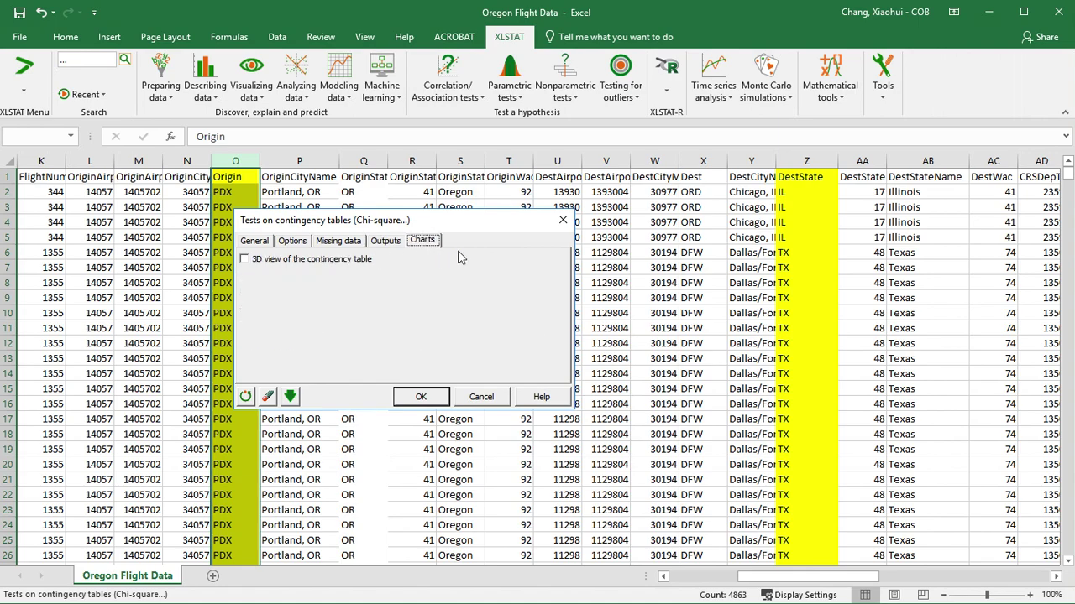
click(388, 241)
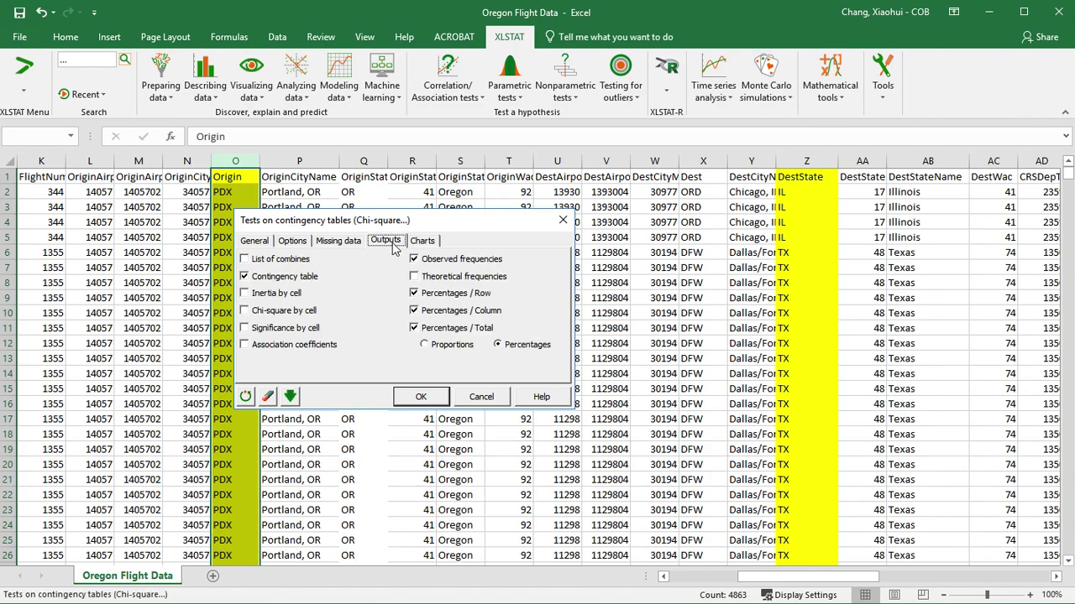
click(424, 398)
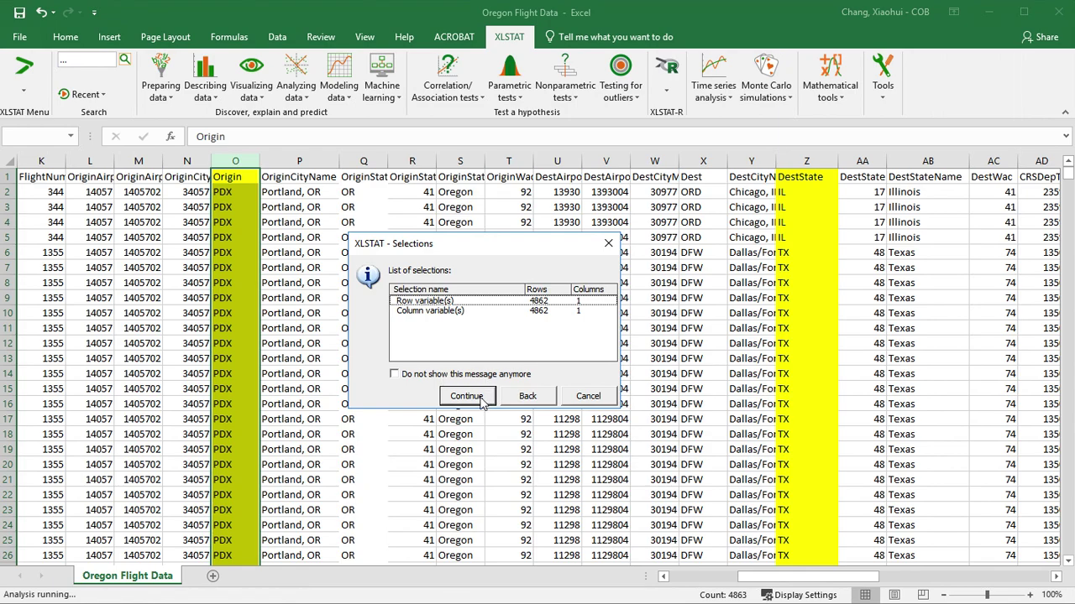
click(467, 397)
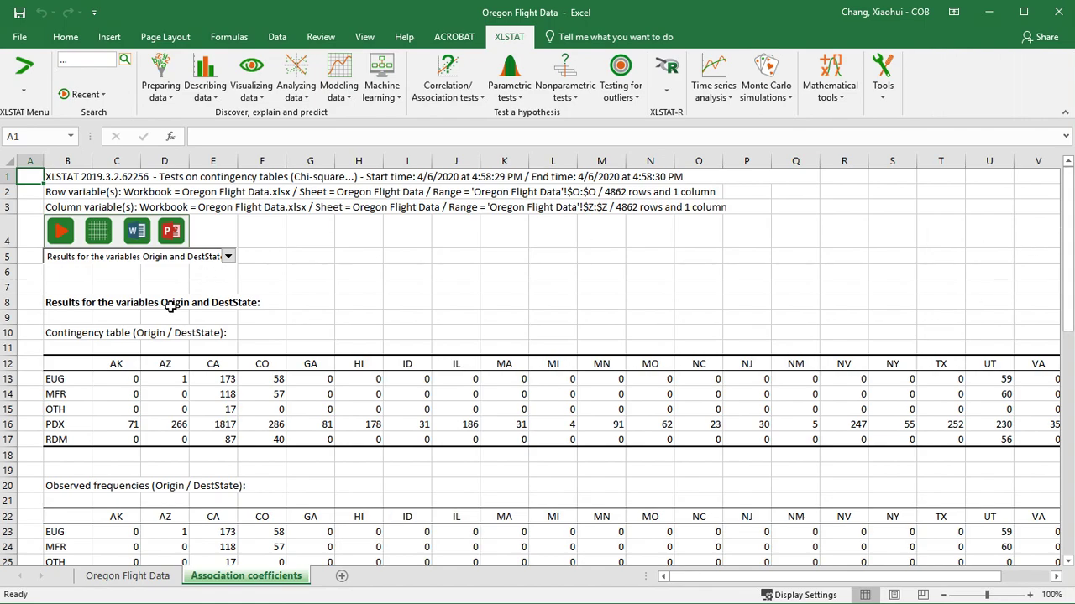
Hide the gridlines on the Association coefficients results sheet with XLSTAT's toggle icon
scroll(446, 412, down, 1)
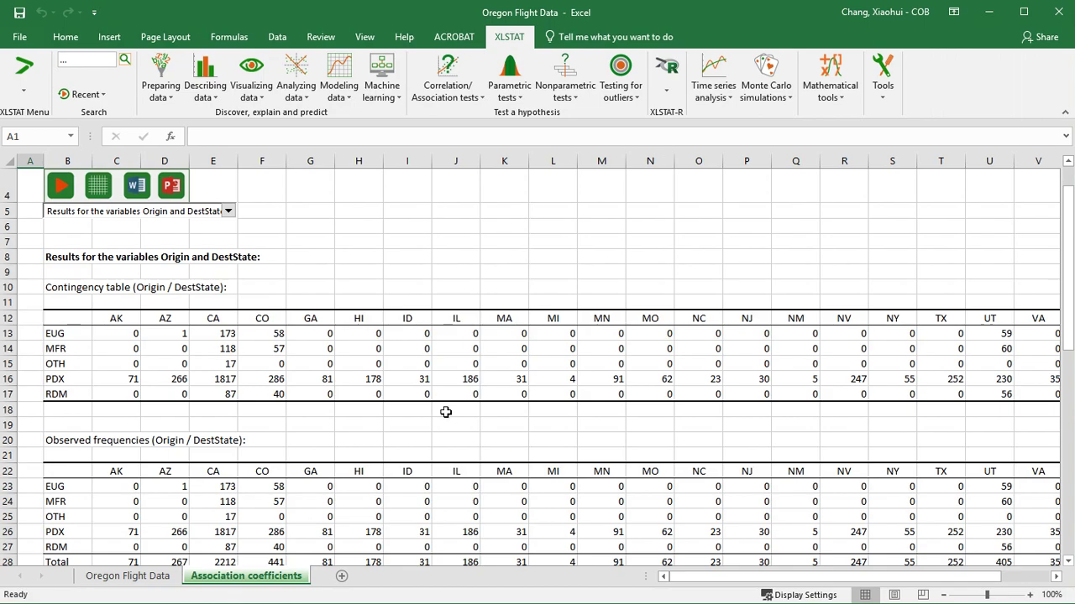
scroll(446, 413, up, 1)
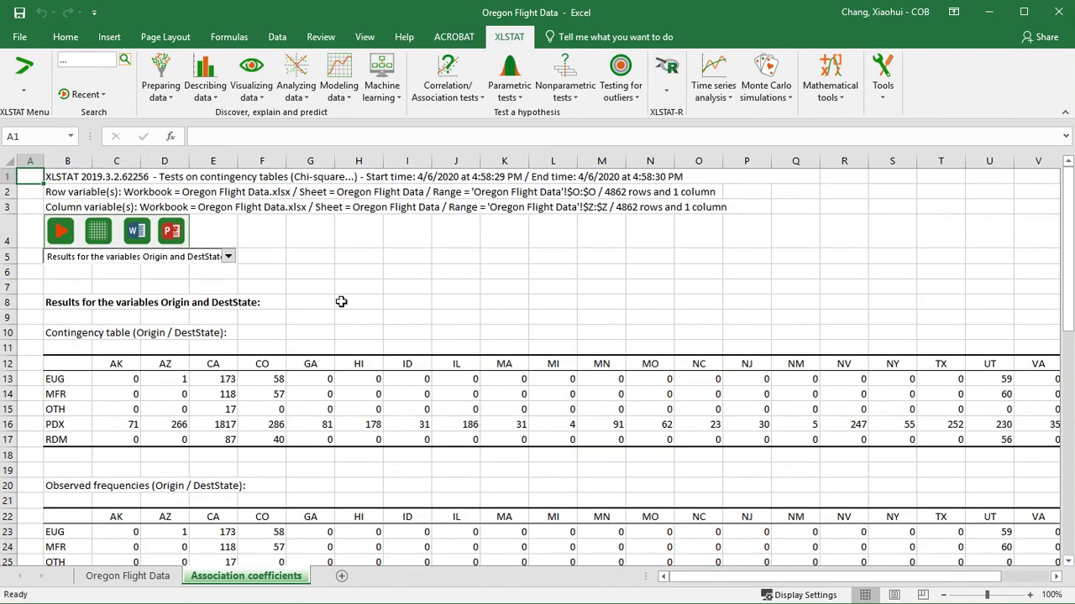
click(99, 235)
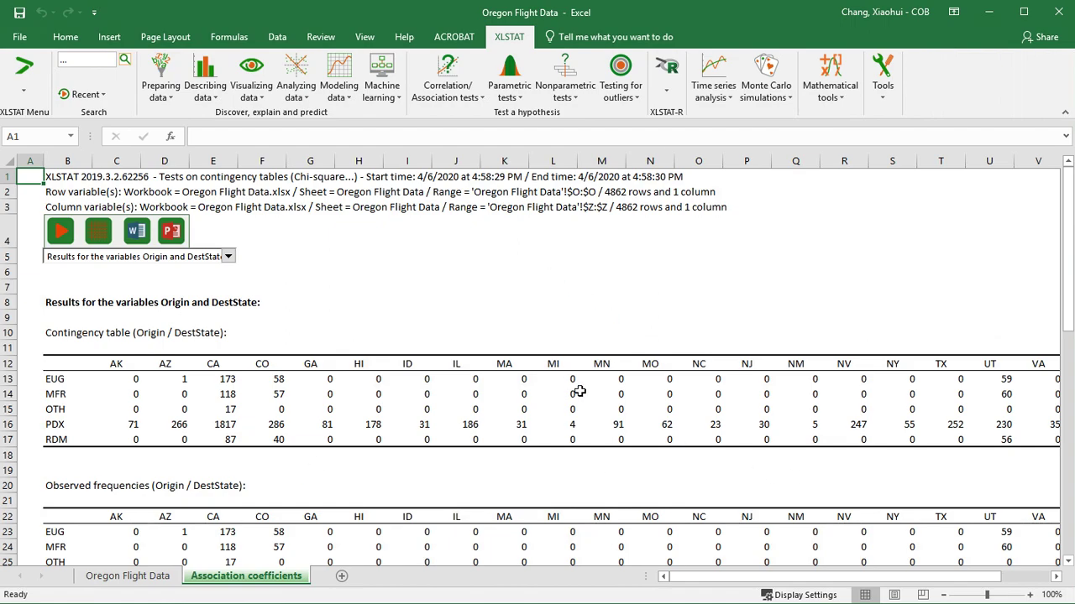
scroll(580, 392, down, 2)
scroll(602, 409, up, 2)
scroll(604, 411, down, 1)
scroll(240, 359, down, 1)
scroll(240, 359, up, 2)
scroll(417, 375, down, 1)
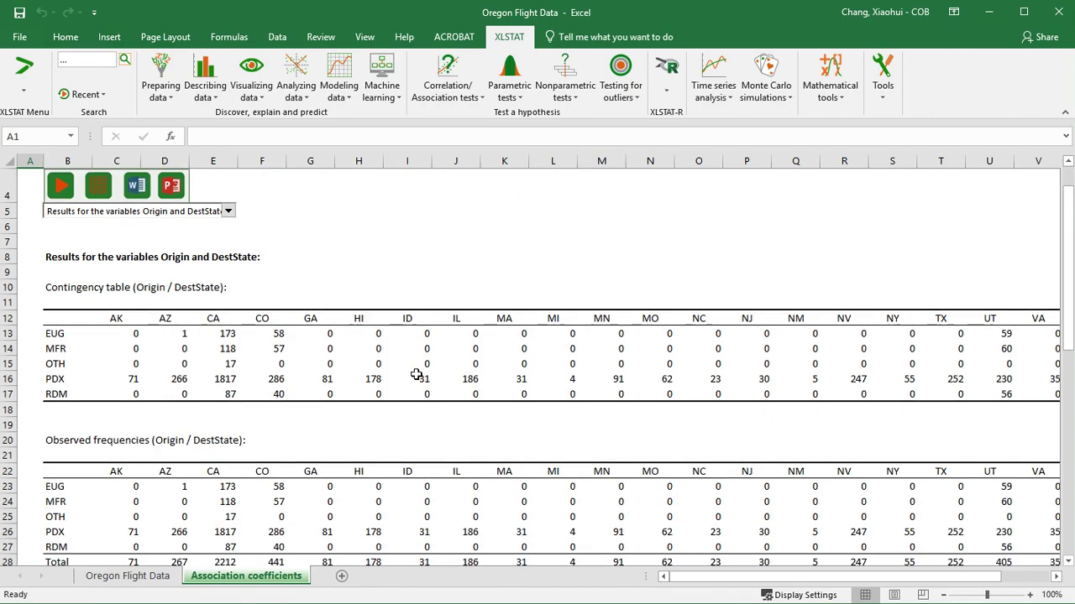
scroll(416, 375, down, 1)
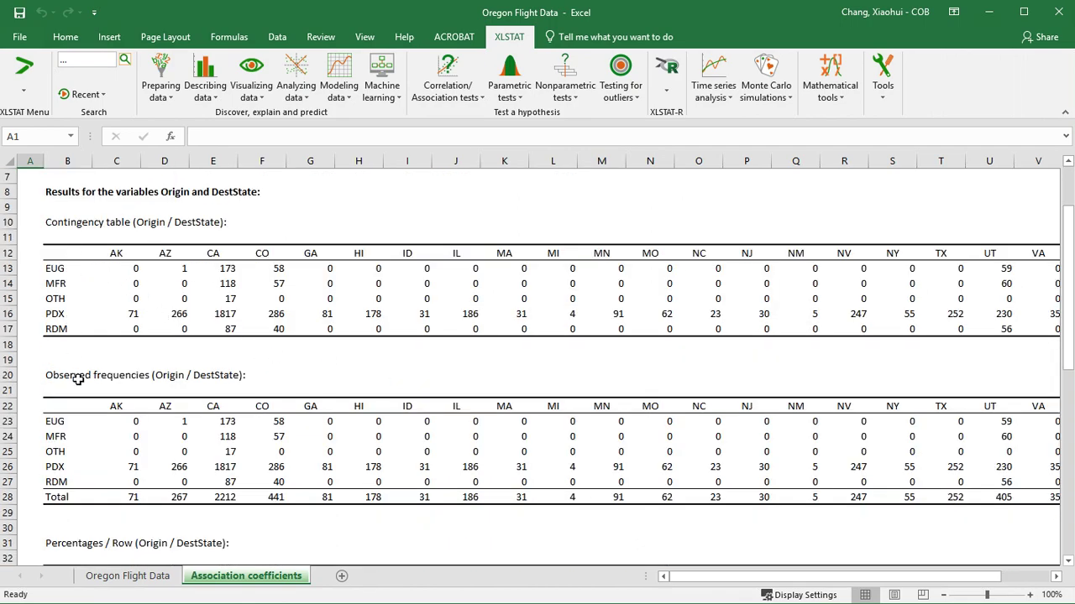
scroll(77, 379, down, 2)
scroll(80, 332, up, 2)
click(95, 318)
click(96, 467)
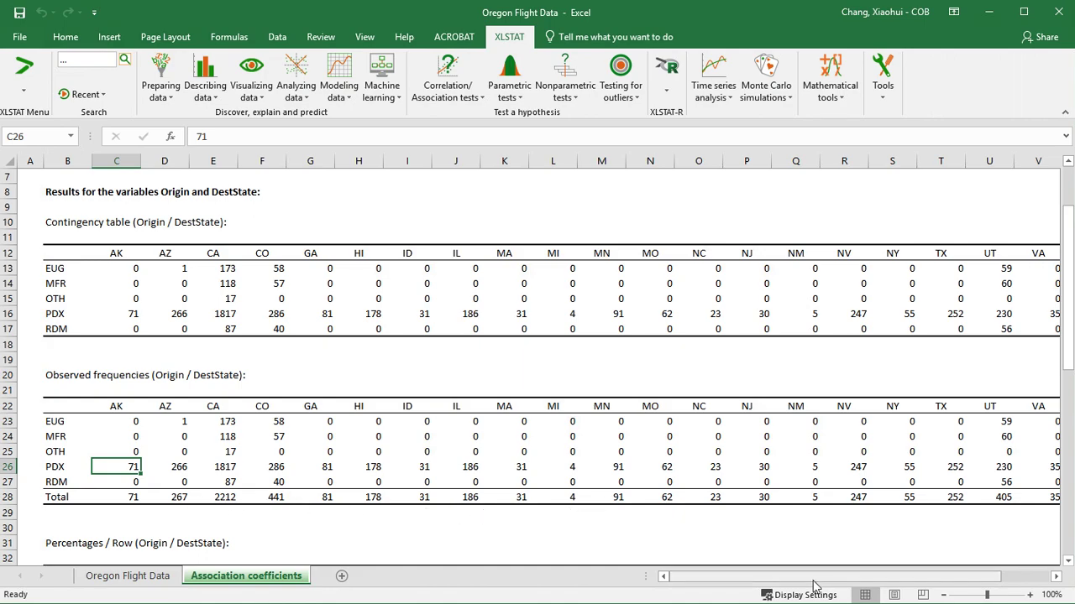
drag(831, 577, 890, 578)
scroll(148, 379, down, 1)
drag(29, 330, 1055, 475)
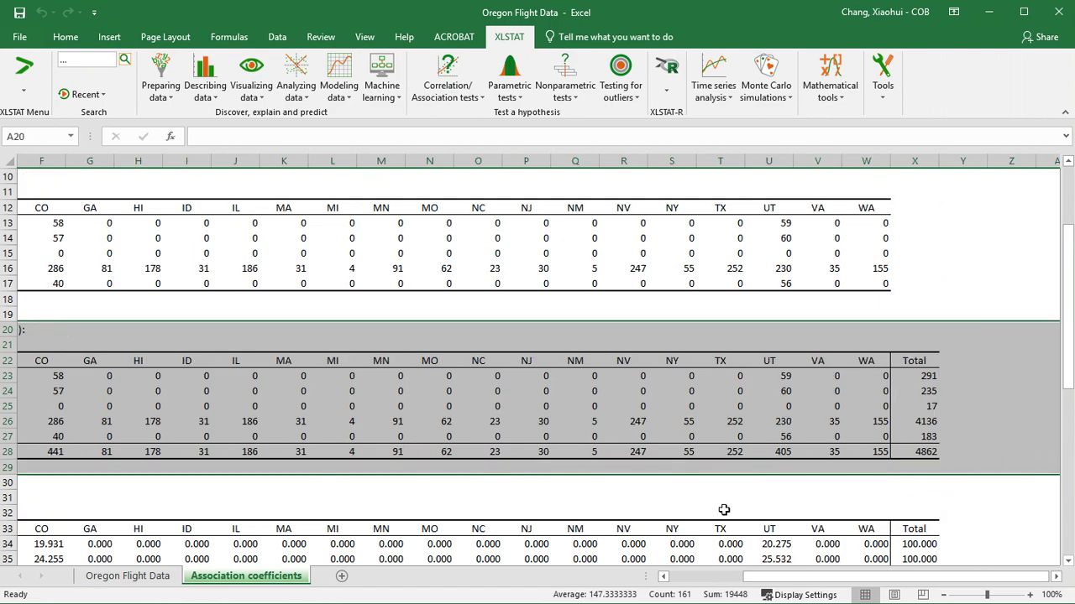
drag(779, 585, 684, 576)
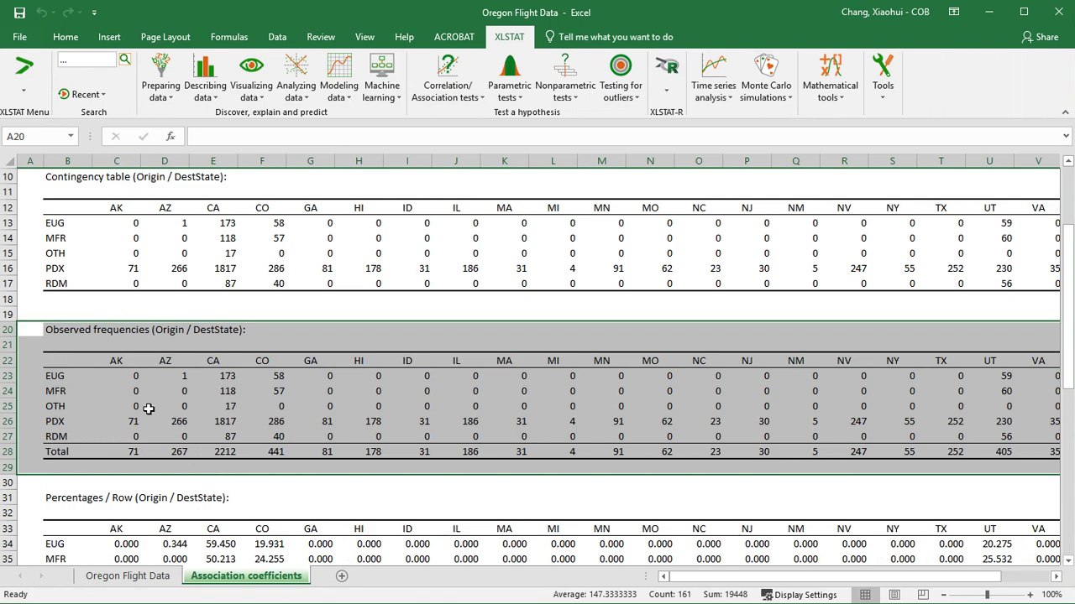
click(182, 376)
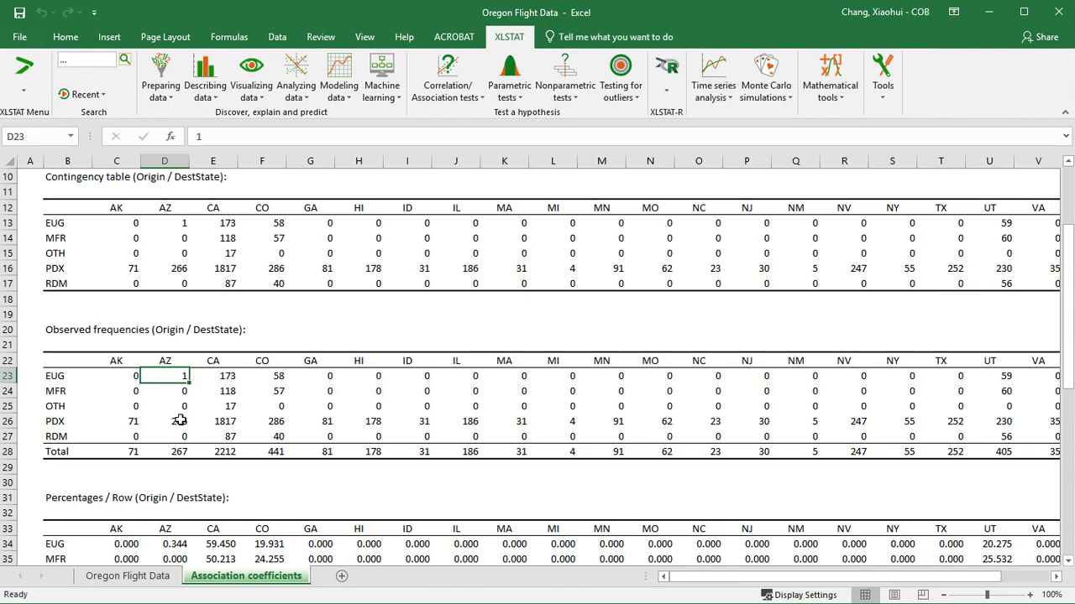
click(180, 421)
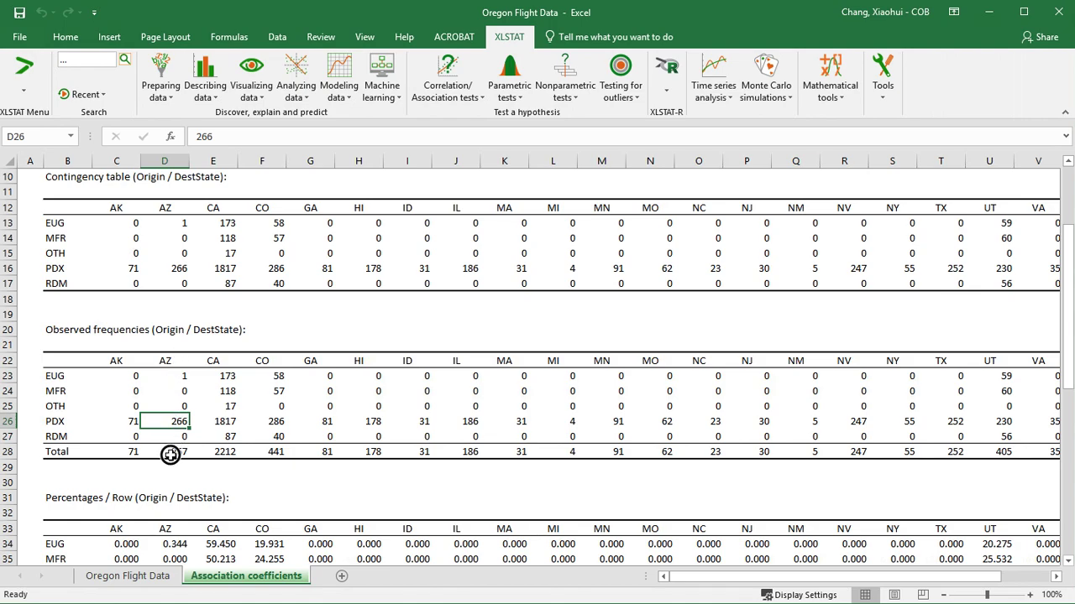
click(168, 454)
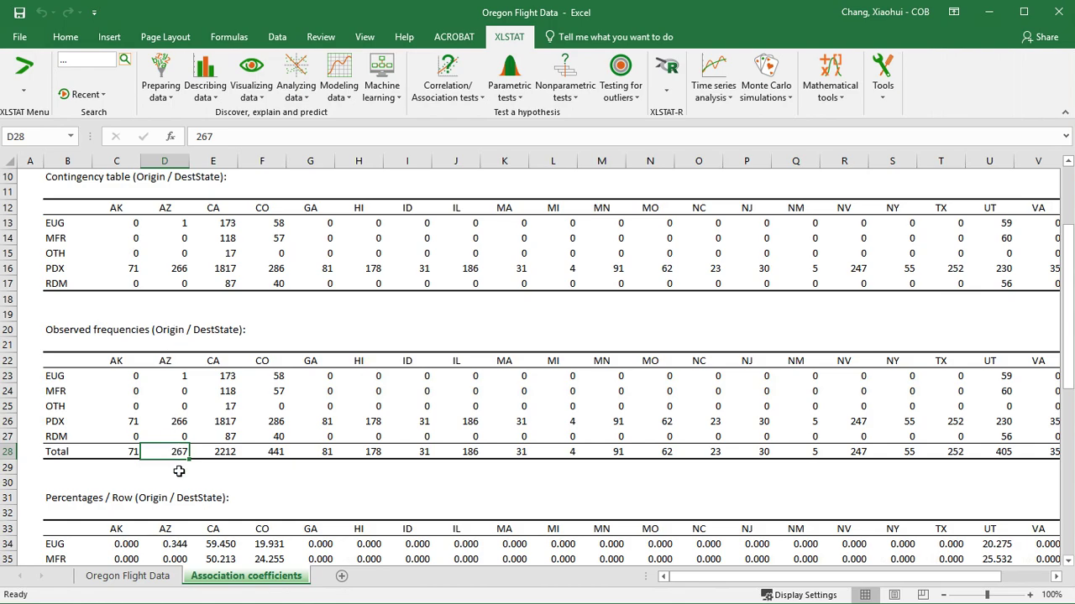
scroll(481, 505, down, 5)
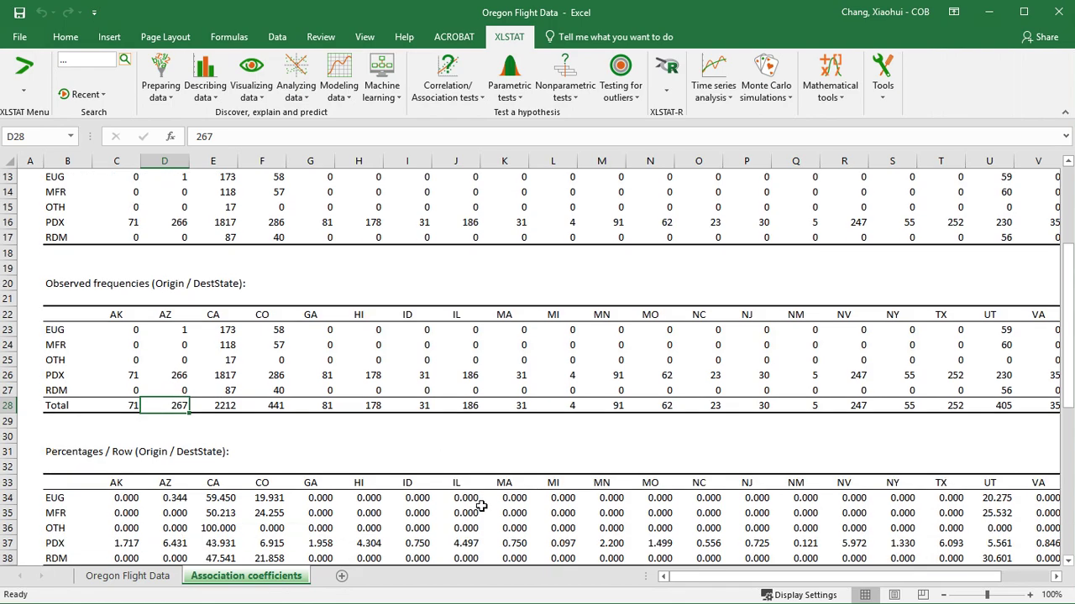
scroll(481, 506, down, 1)
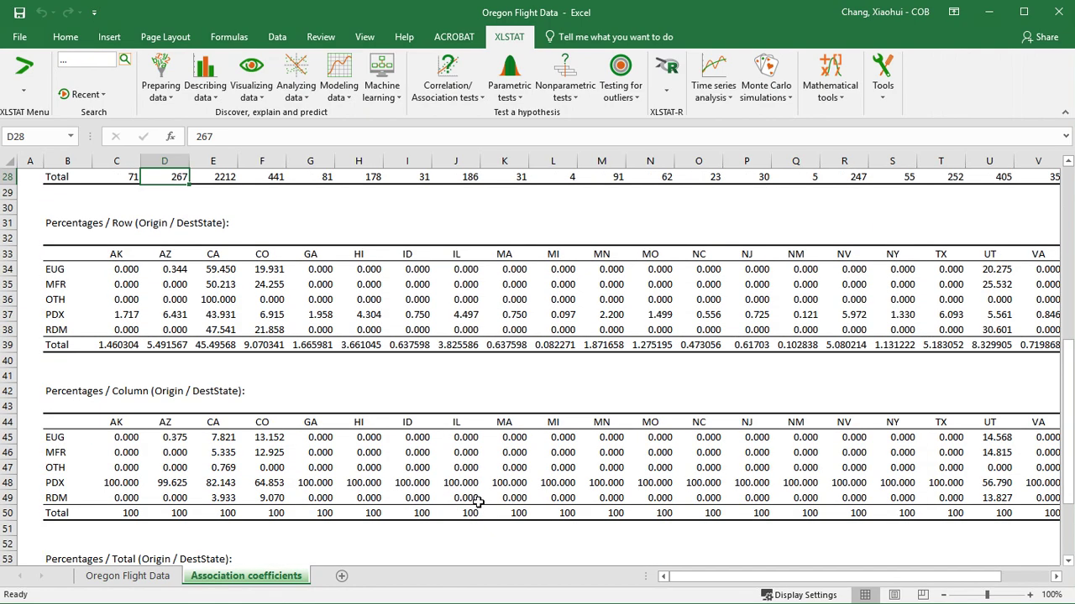
click(176, 298)
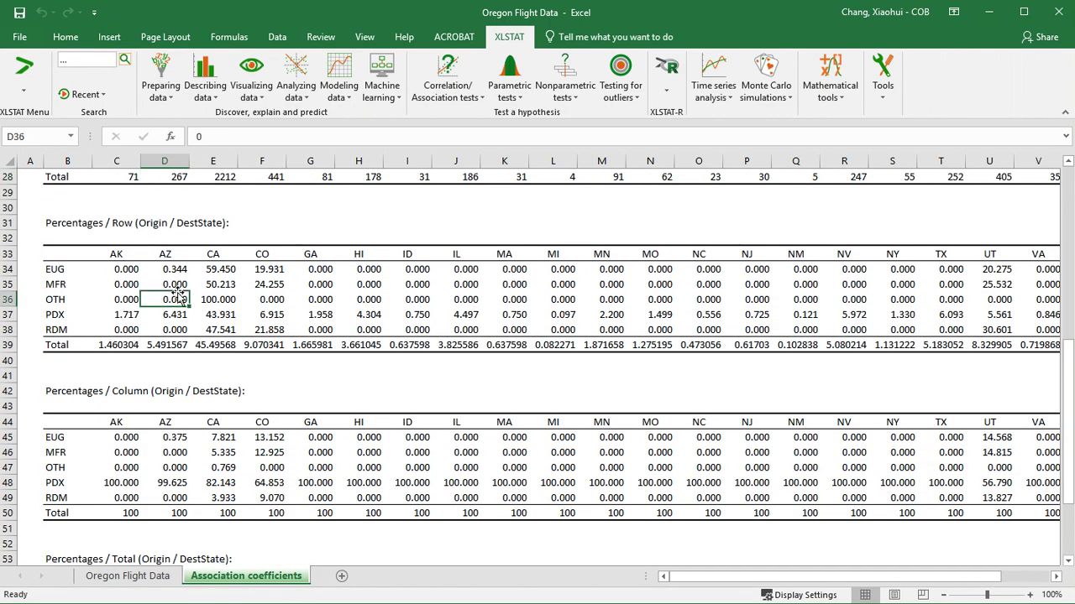
click(173, 482)
scroll(176, 484, down, 2)
scroll(177, 487, down, 1)
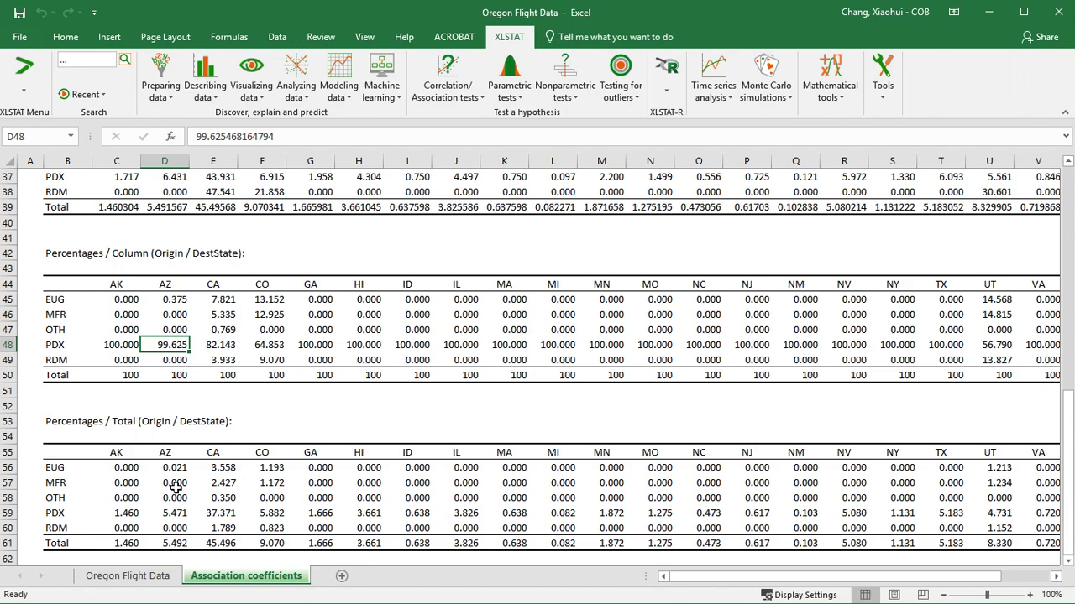
click(158, 501)
scroll(378, 499, up, 2)
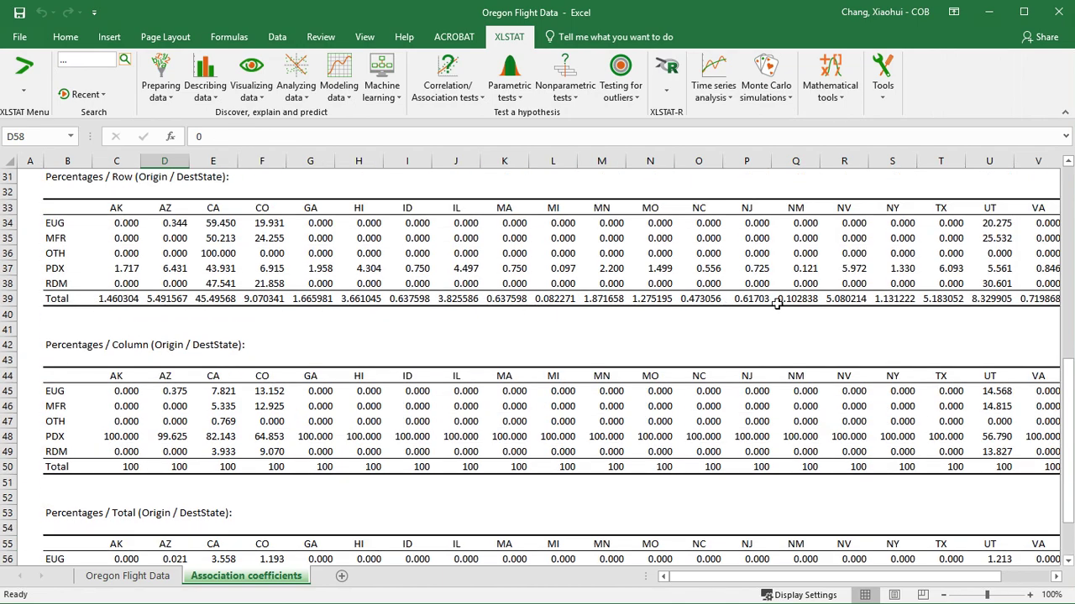
scroll(785, 381, up, 1)
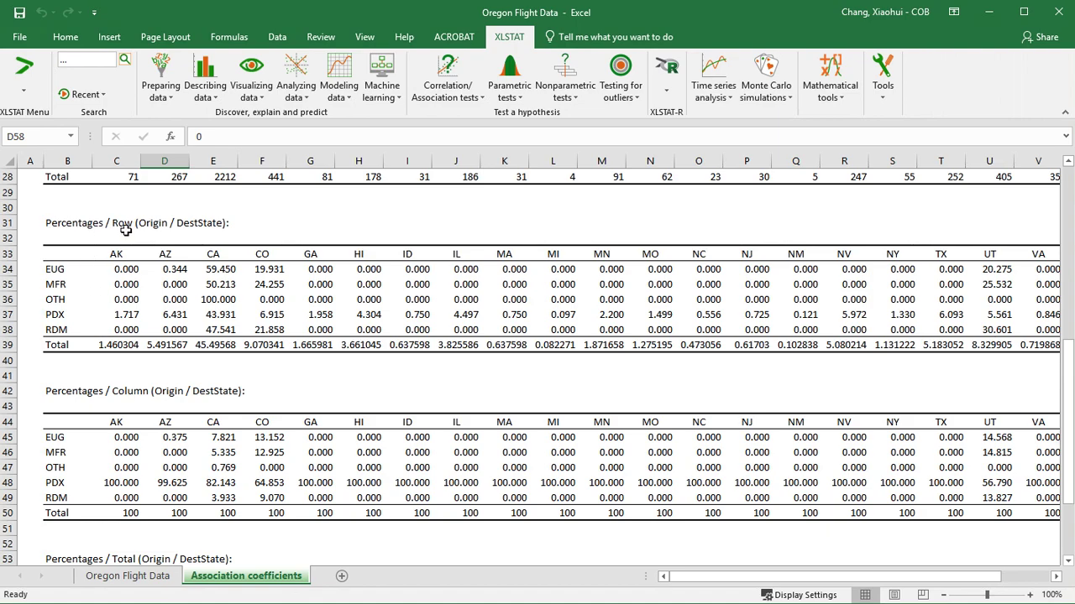
drag(708, 578, 655, 561)
drag(117, 253, 120, 349)
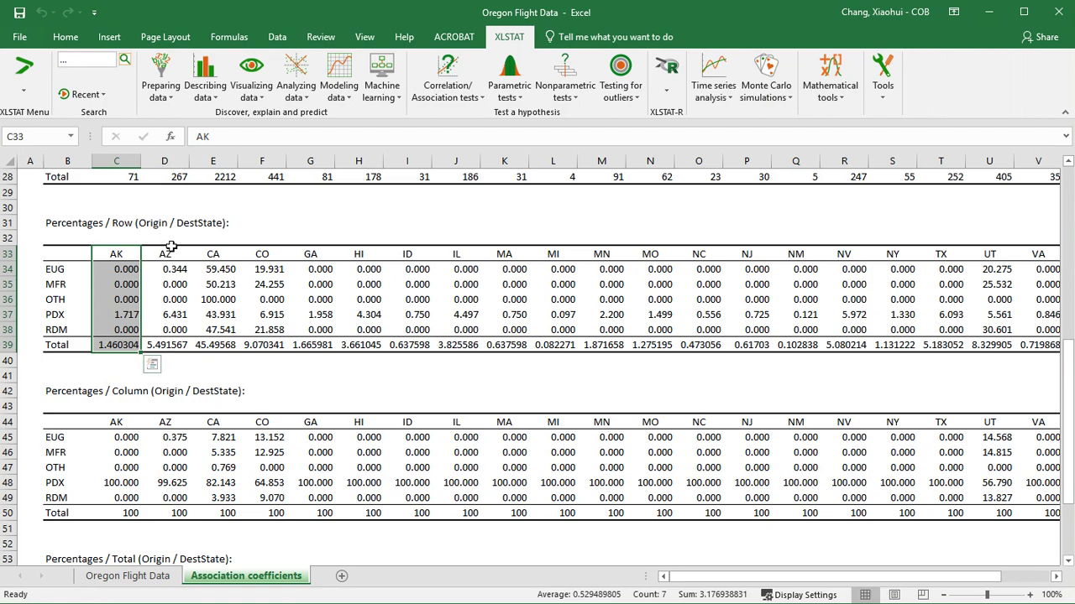
drag(168, 254, 174, 353)
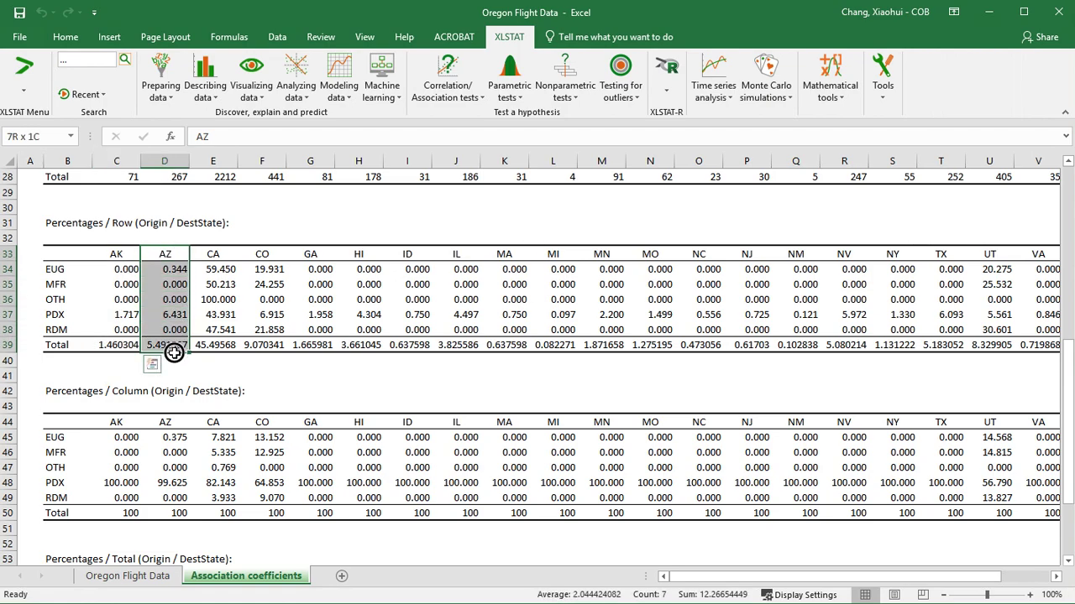
scroll(327, 423, down, 1)
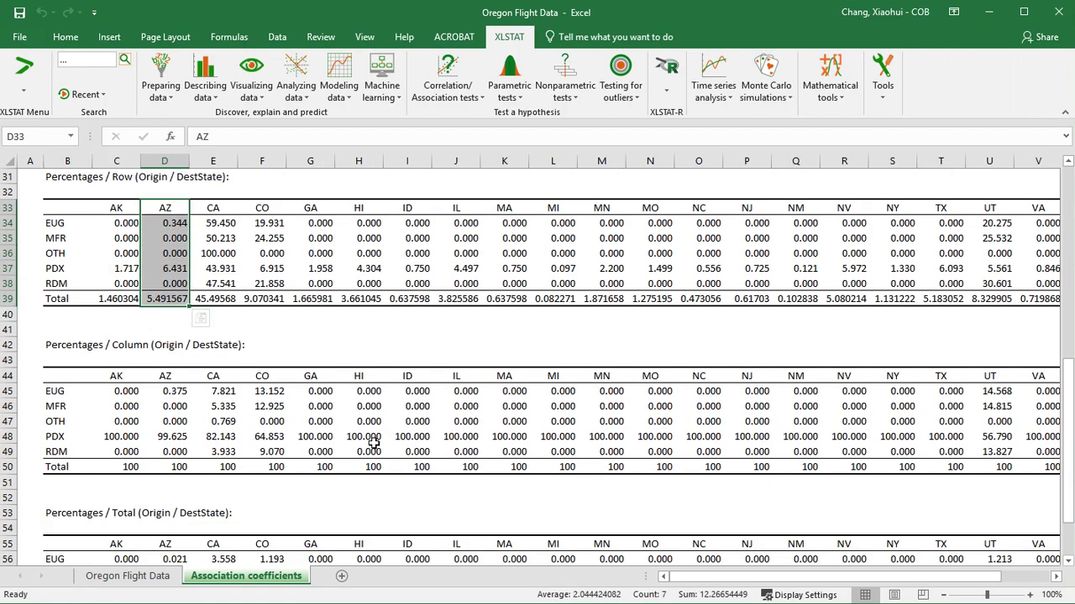
click(164, 407)
drag(859, 576, 927, 576)
click(1019, 454)
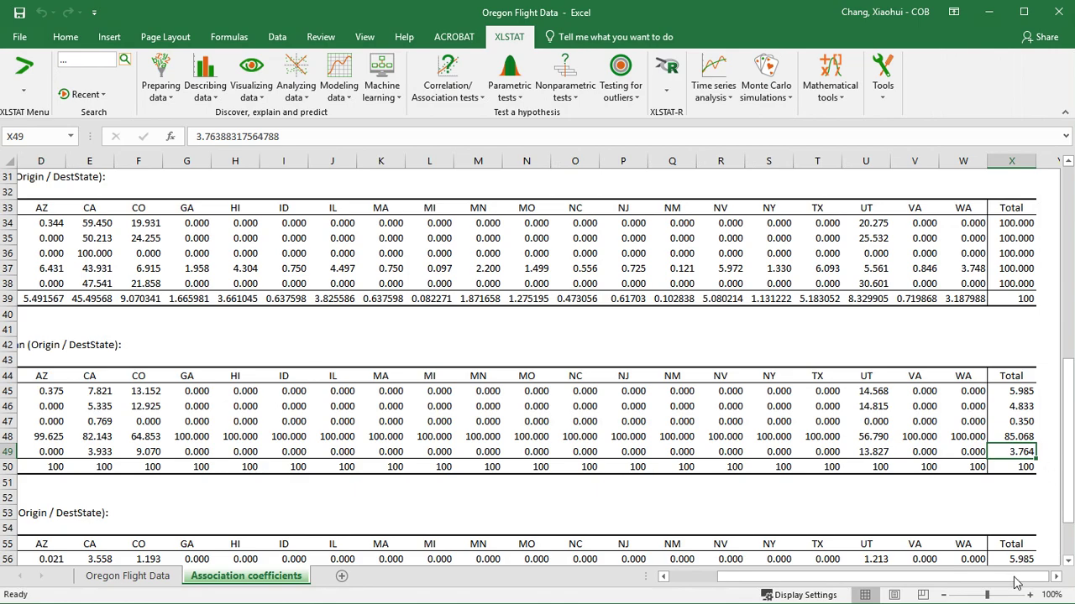
drag(1015, 578, 887, 584)
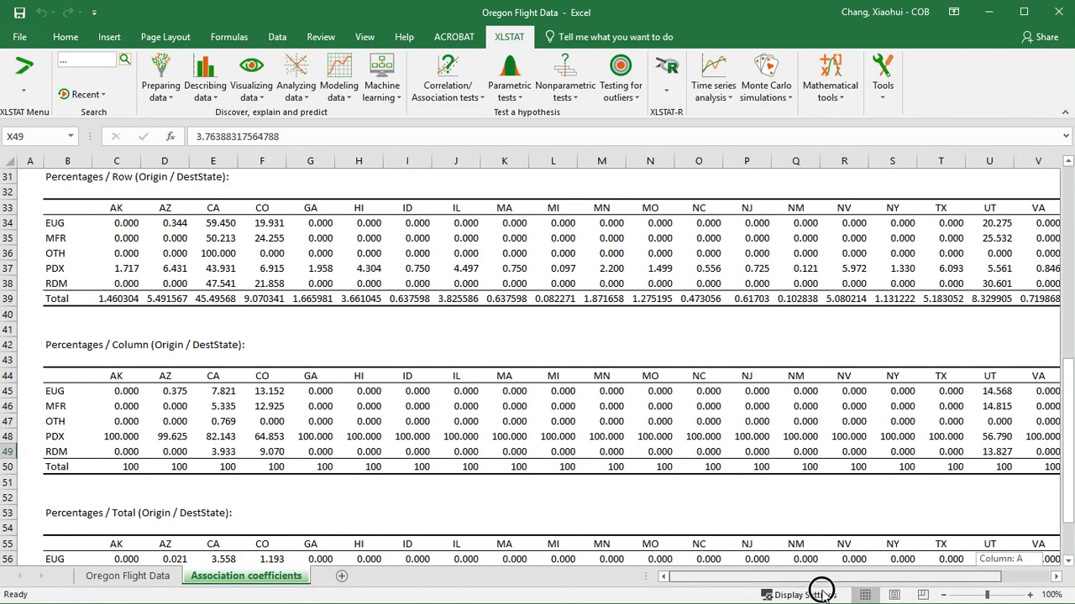
click(6, 451)
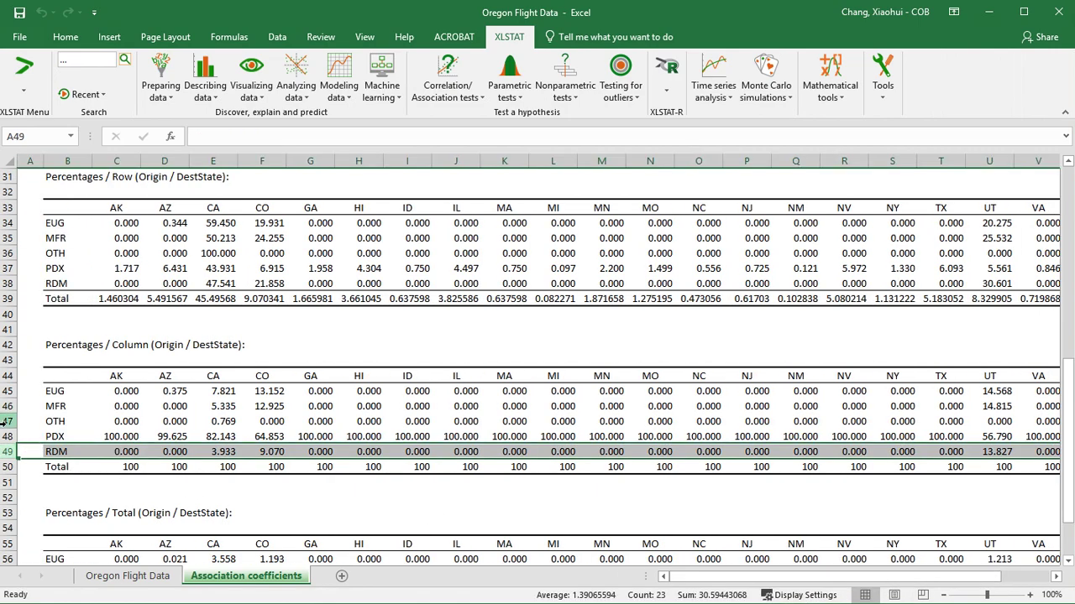
click(6, 436)
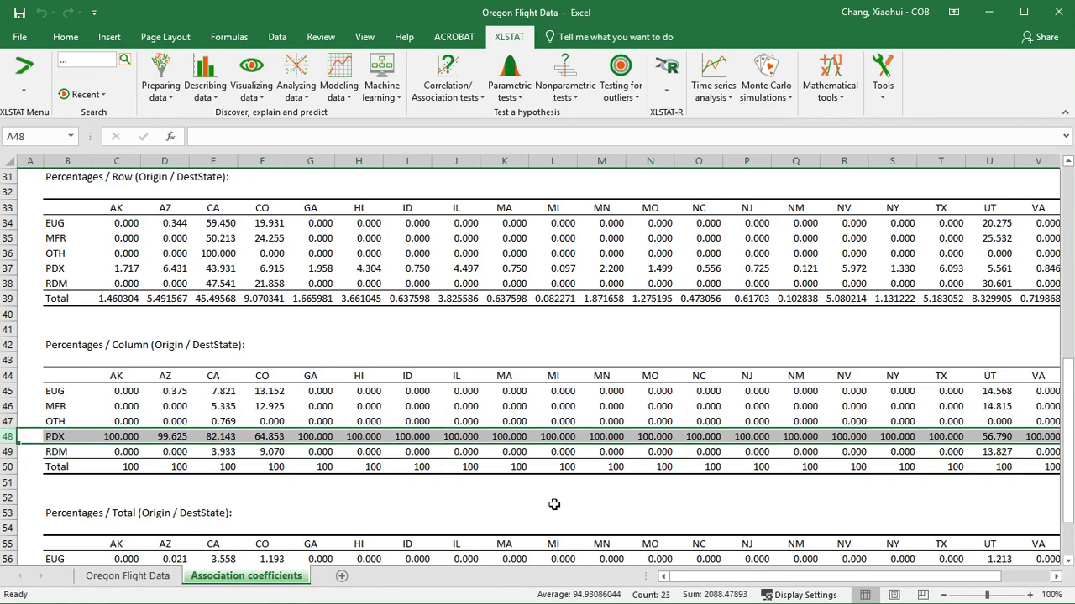
drag(819, 579, 943, 578)
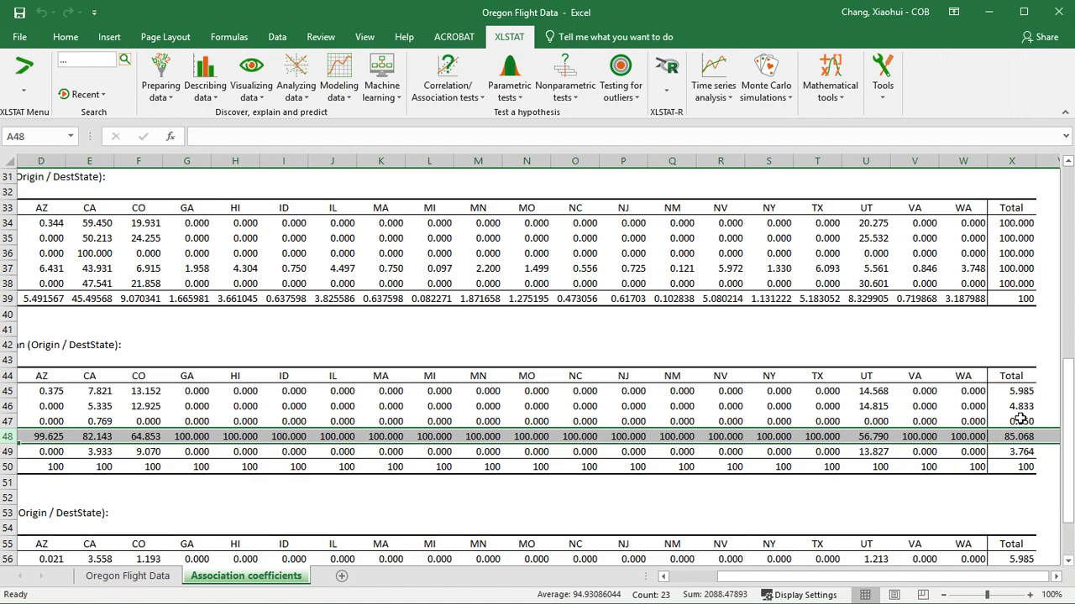
scroll(588, 445, down, 3)
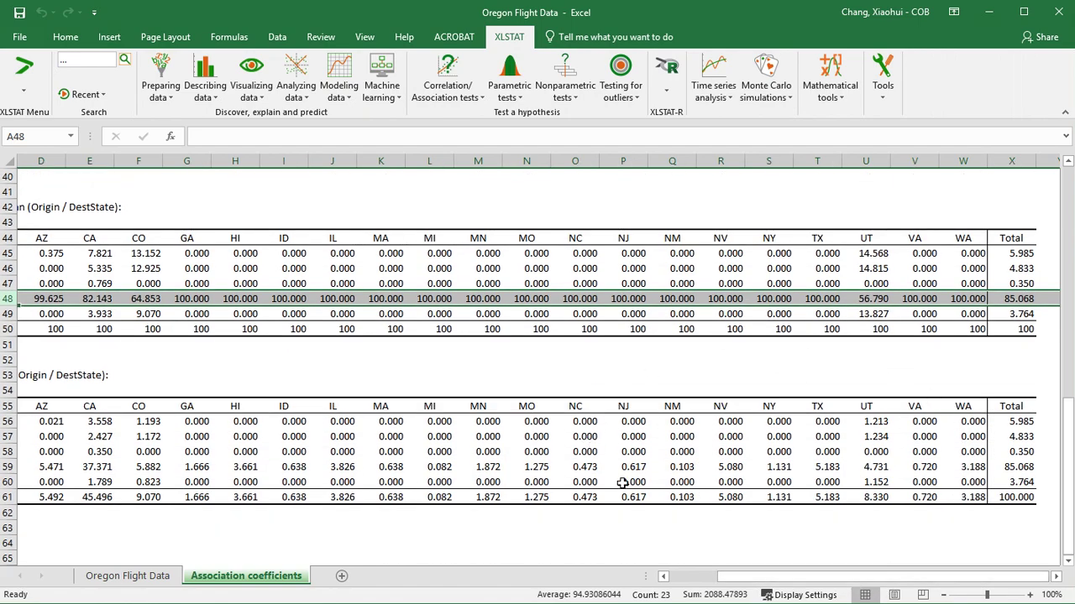
click(1005, 420)
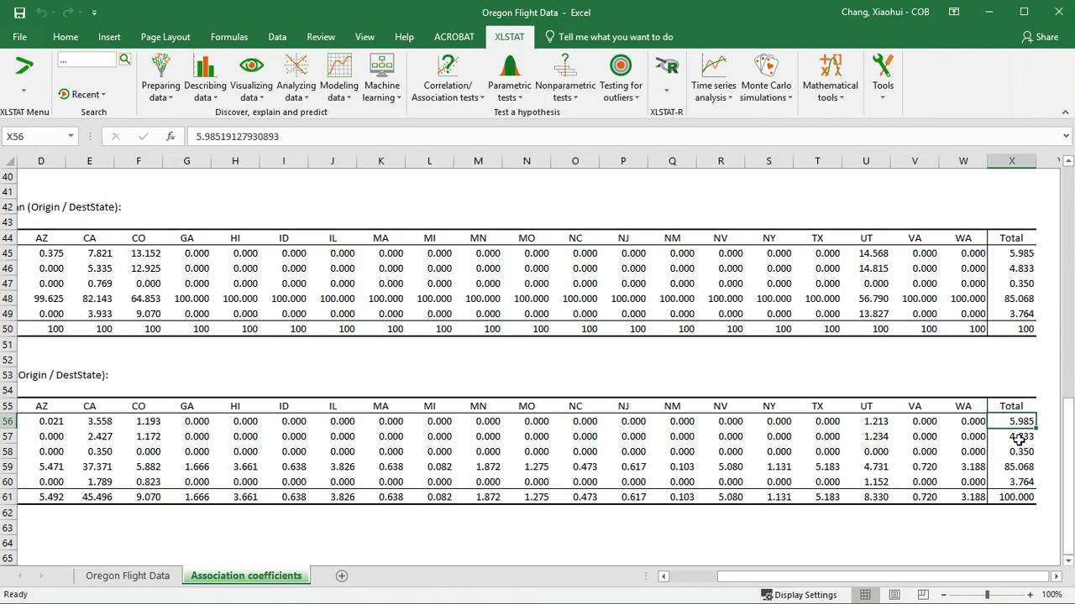
click(1016, 436)
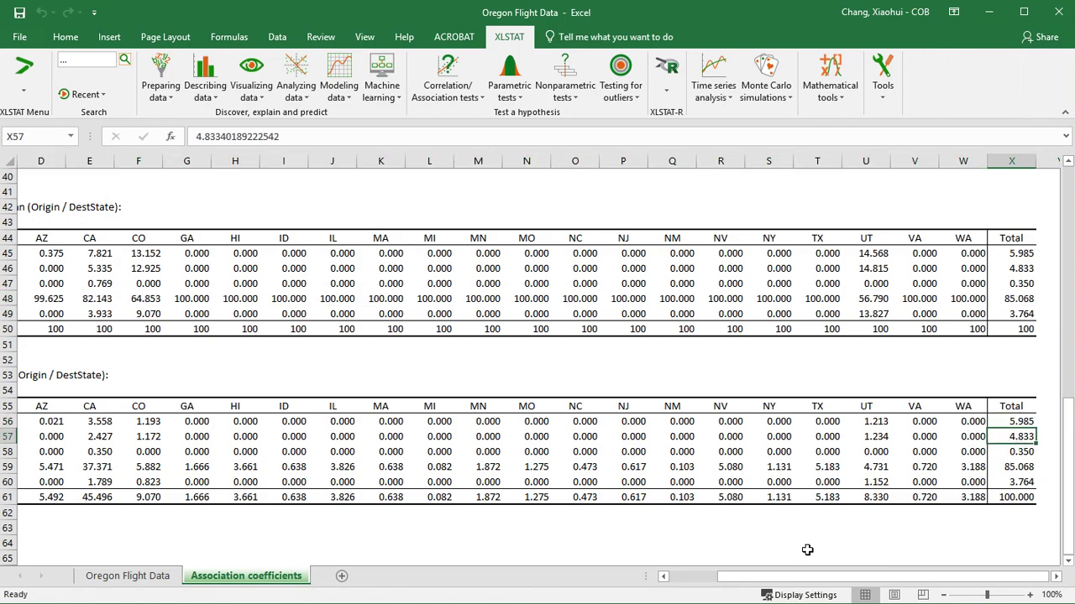